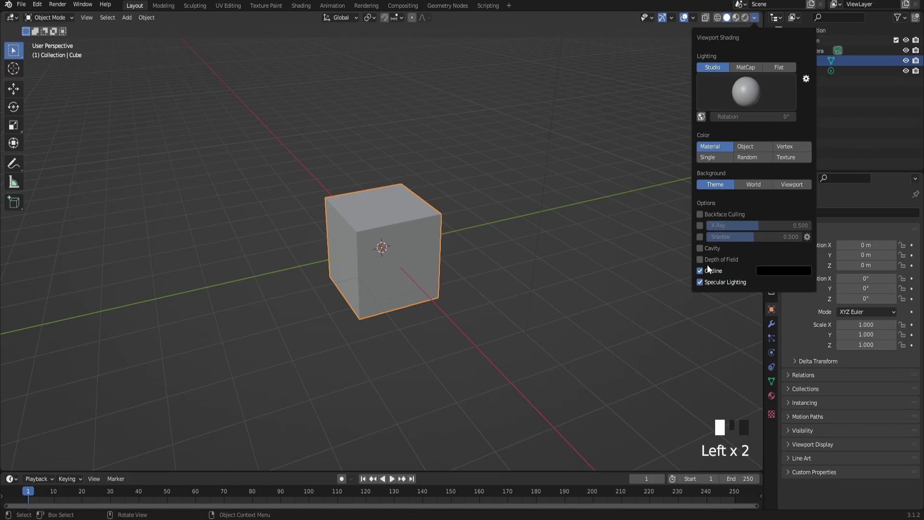
Step: Enable cavity shading in the viewport and set its type to Both
click(700, 248)
click(790, 248)
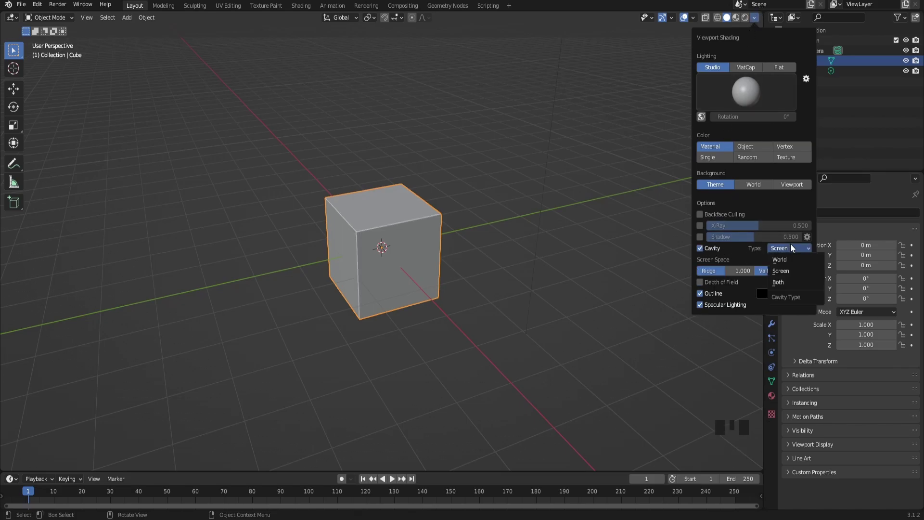
click(772, 284)
Step: Put the default cube in Edit Mode and view it from the front in orthographic projection
middle_drag(660, 273, 325, 115)
click(37, 18)
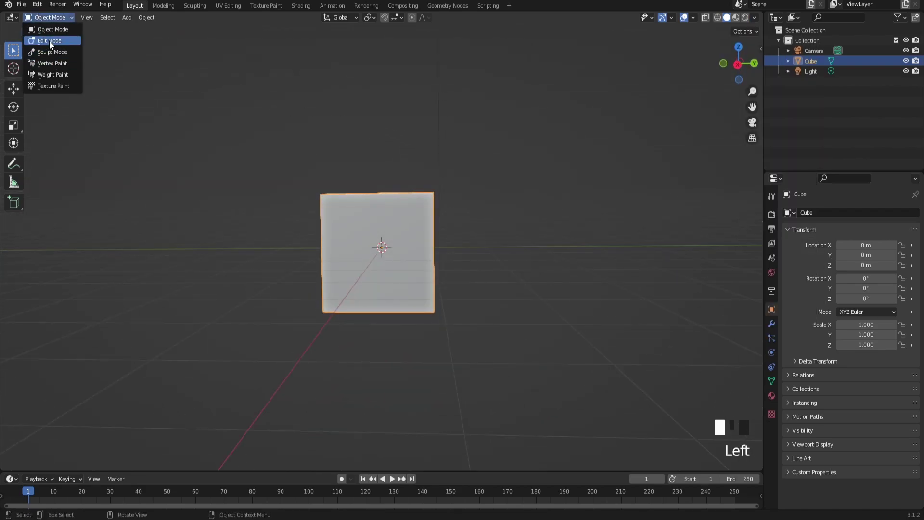
click(47, 39)
key(KP_5)
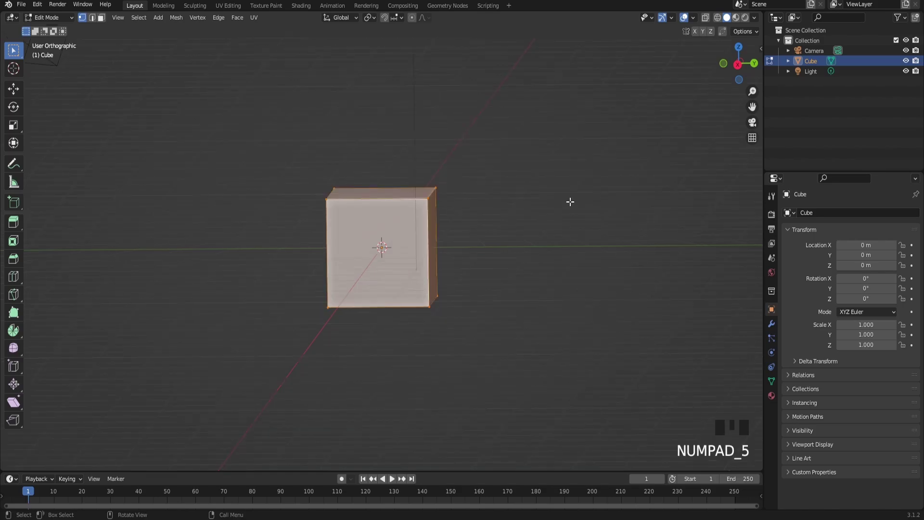
key(KP_1)
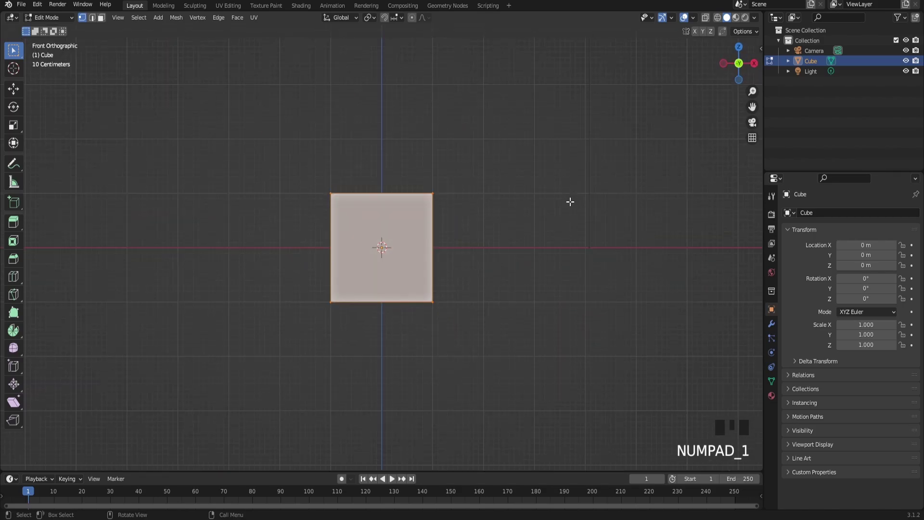
Step: Scale the cube up along X and then along Z to form a block slightly taller than wide
scroll(570, 202, down, 3)
key(s)
key(x)
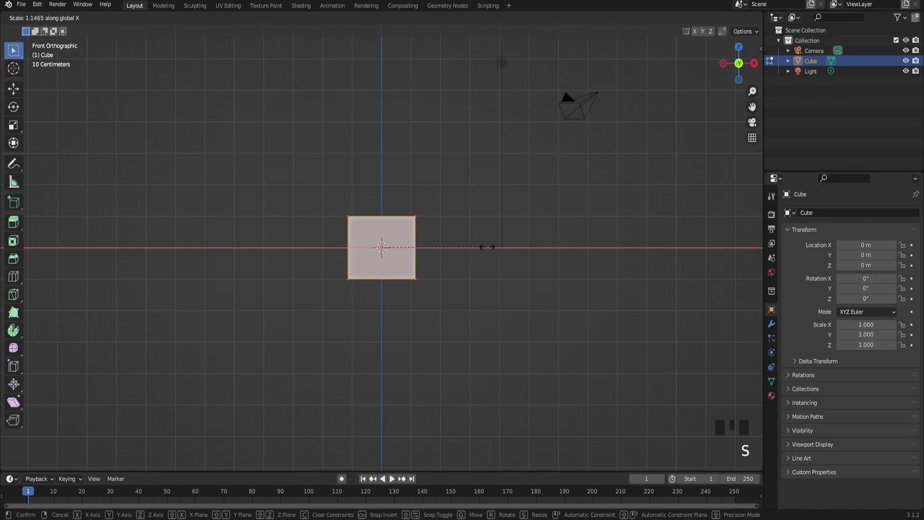
click(538, 249)
key(s)
key(z)
click(365, 367)
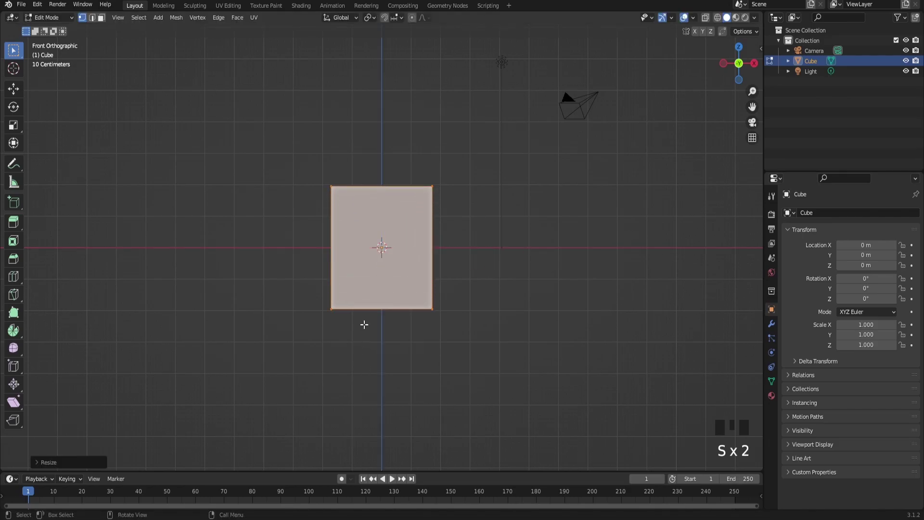
middle_drag(367, 322, 513, 158)
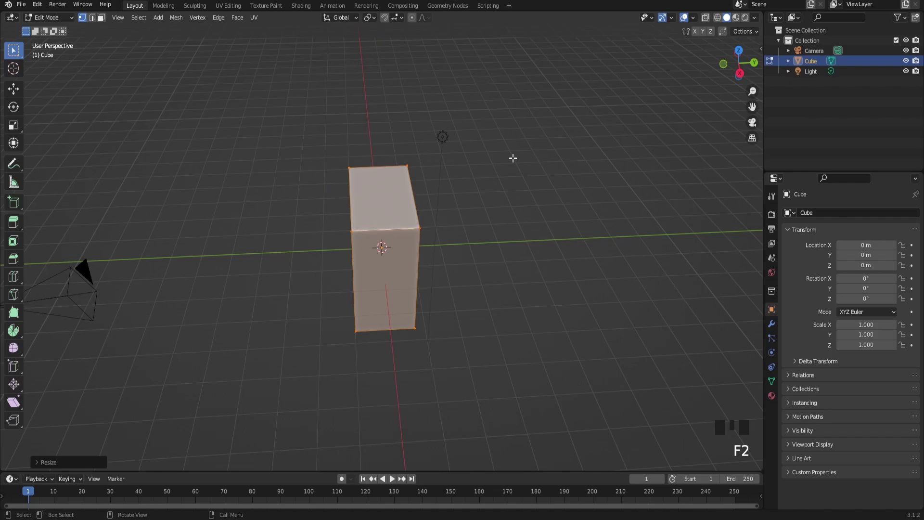
key(s)
key(z)
right_click(571, 169)
Step: Scale the block up along Y to make it deeper
key(s)
key(y)
click(745, 201)
scroll(722, 194, down, 1)
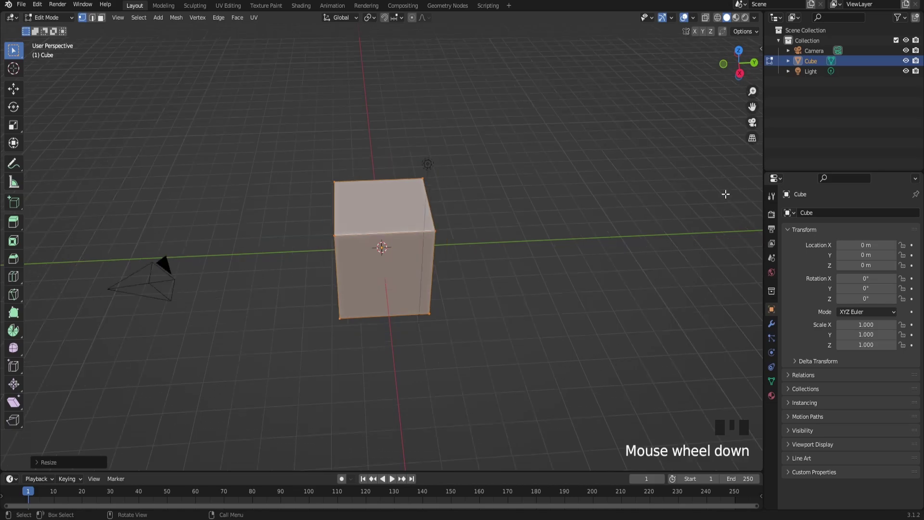
Step: Widen the block slightly along X in the front view
key(KP_1)
scroll(654, 171, up, 4)
key(s)
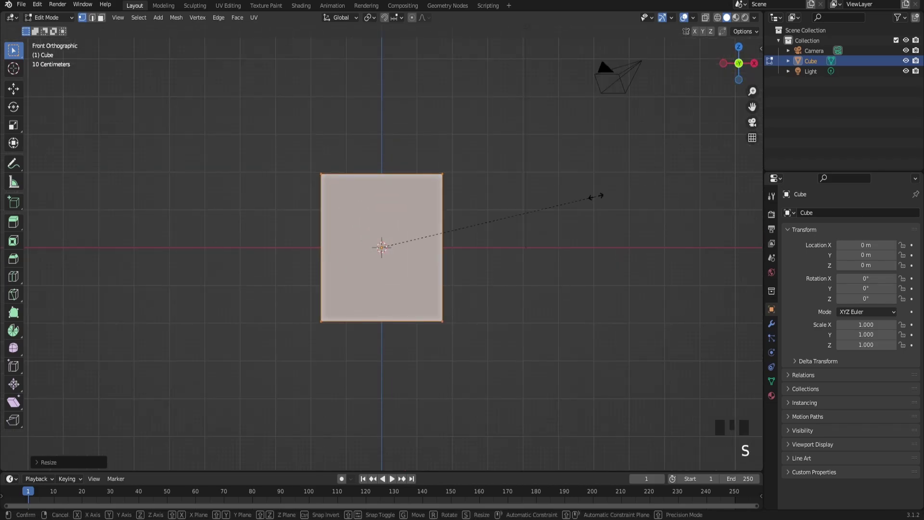
key(x)
click(626, 205)
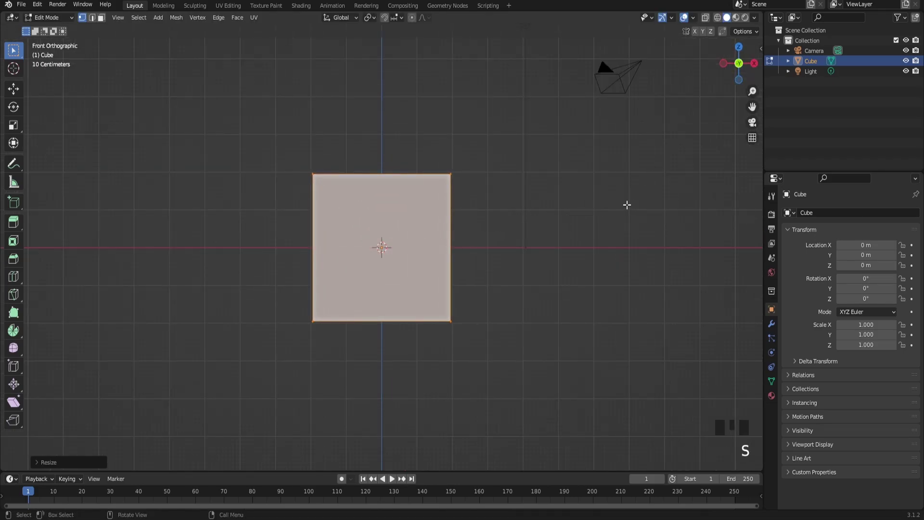
Step: Duplicate the whole block in place
scroll(563, 213, up, 2)
middle_drag(563, 212, 399, 289)
scroll(399, 288, down, 2)
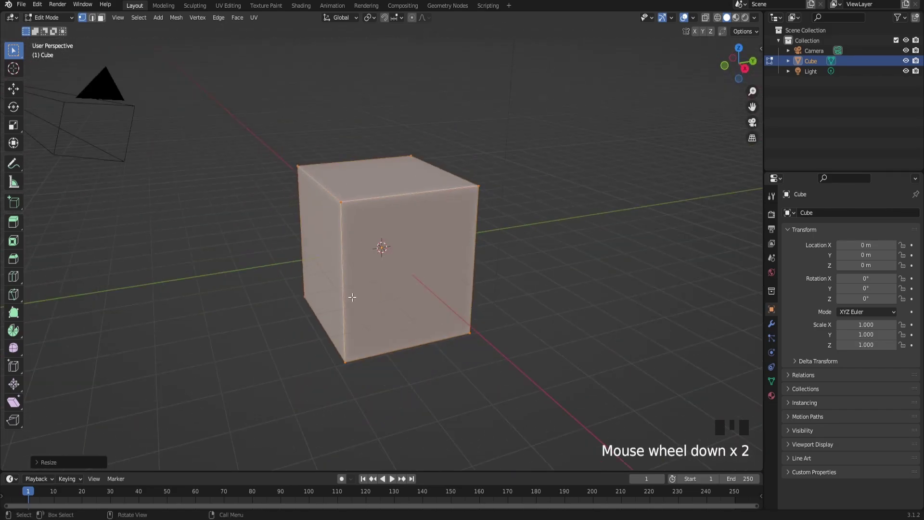
key(F2)
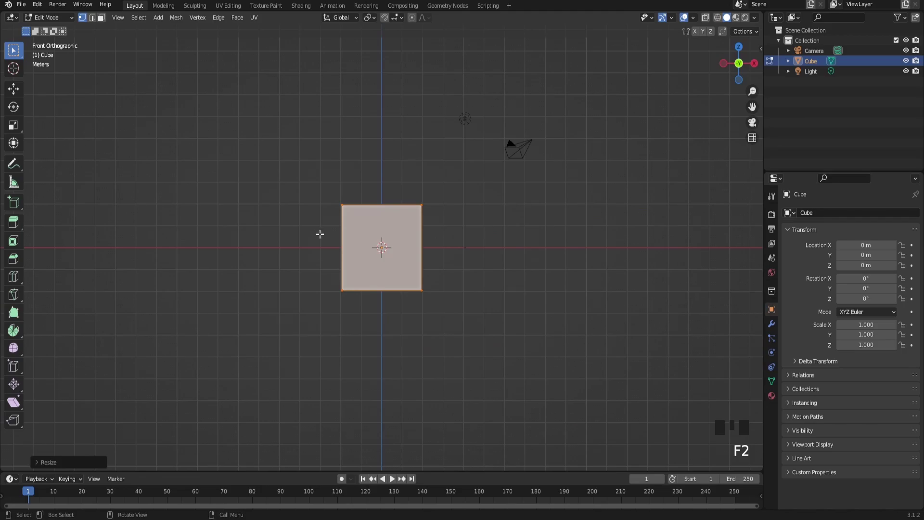
middle_drag(319, 234, 229, 282)
key(shift+d)
right_click(438, 243)
key(s)
key(x)
right_click(579, 223)
key(s)
key(z)
right_click(531, 212)
Step: Scale the duplicated block along Y so that it is shallower than the original block
key(s)
key(y)
click(481, 204)
key(s)
key(y)
click(497, 205)
key(KP_1)
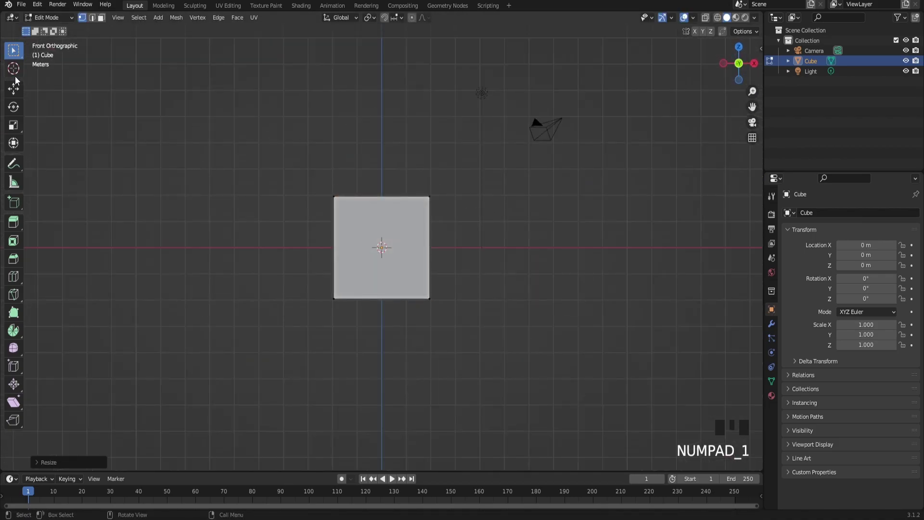
Step: Move the duplicate along X to the main block's right side, scale it to about 0.87 along Z, and lower it slightly
click(14, 87)
drag(410, 247, 503, 256)
key(s)
key(z)
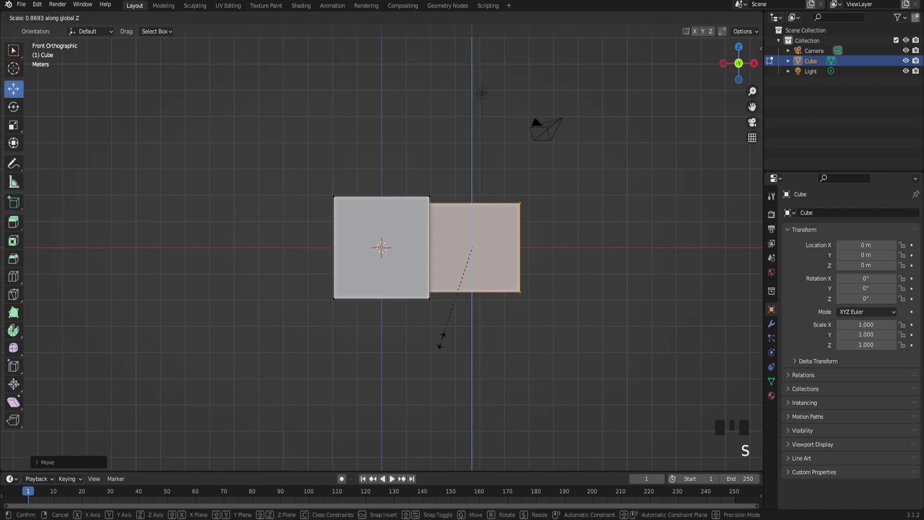
click(440, 341)
drag(472, 212, 473, 228)
Step: Tilt the right side block slightly outward and reposition it against the main block
key(r)
click(575, 269)
drag(513, 257, 504, 257)
middle_drag(504, 258, 515, 273)
scroll(504, 267, up, 2)
click(538, 261)
scroll(515, 273, down, 4)
Step: Duplicate the side block, rotate the copy to the opposite tilt, and move it to the main block's left side
key(shift+d)
key(r)
click(515, 288)
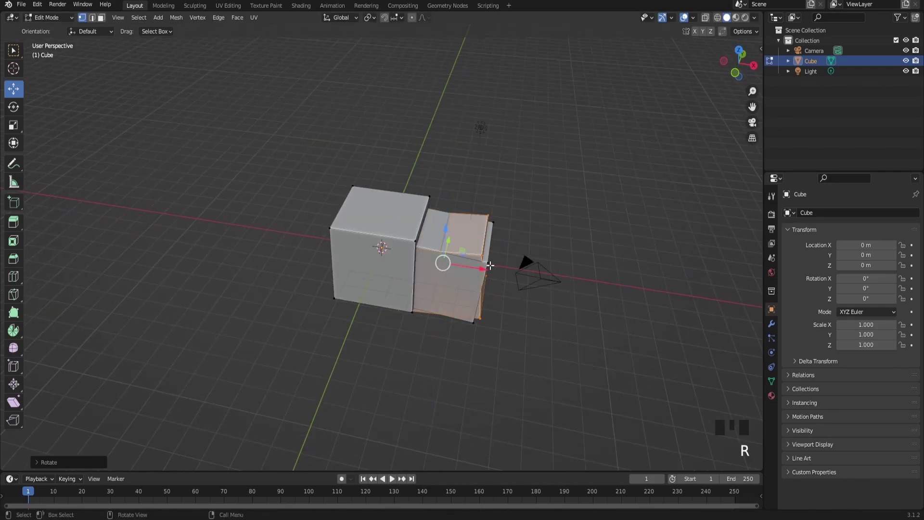
drag(489, 267, 350, 262)
middle_drag(349, 263, 355, 82)
scroll(383, 193, up, 1)
key(F2)
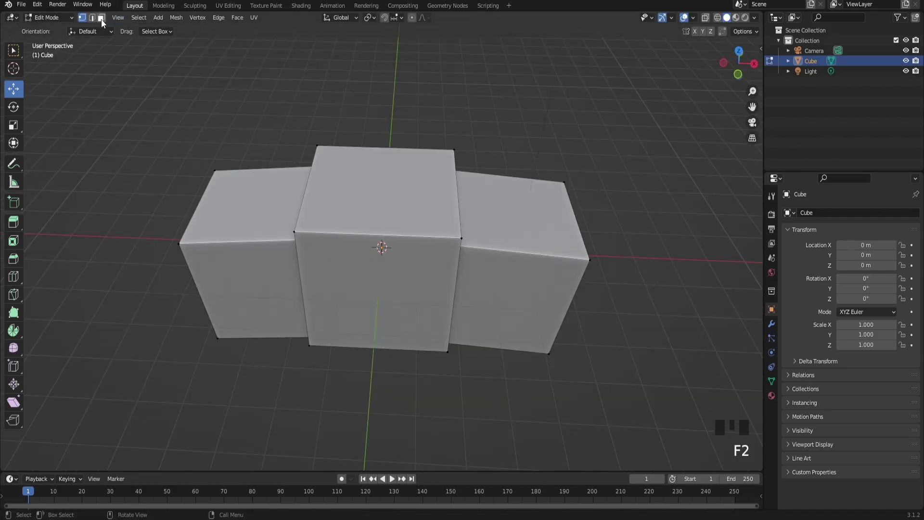
Step: Select the top faces of all three blocks in face mode and duplicate them in place
click(102, 19)
click(260, 202)
shift+click(380, 188)
shift+click(506, 206)
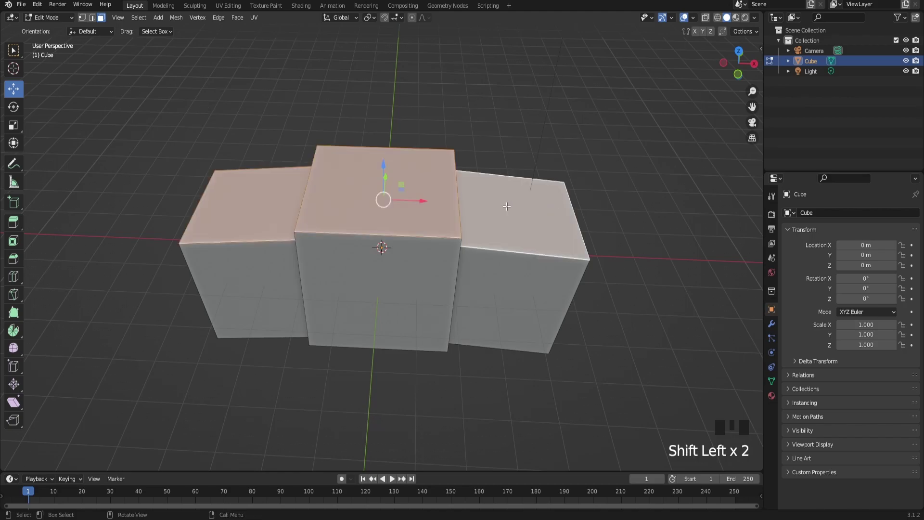
key(shift+d)
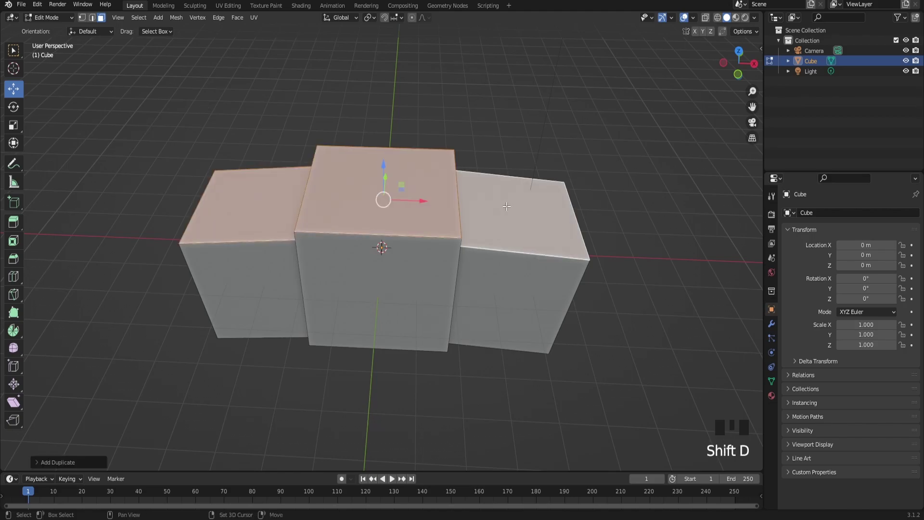
Step: Set the pivot point to Individual Origins and scale up the duplicated top faces to overhang the walls
click(369, 18)
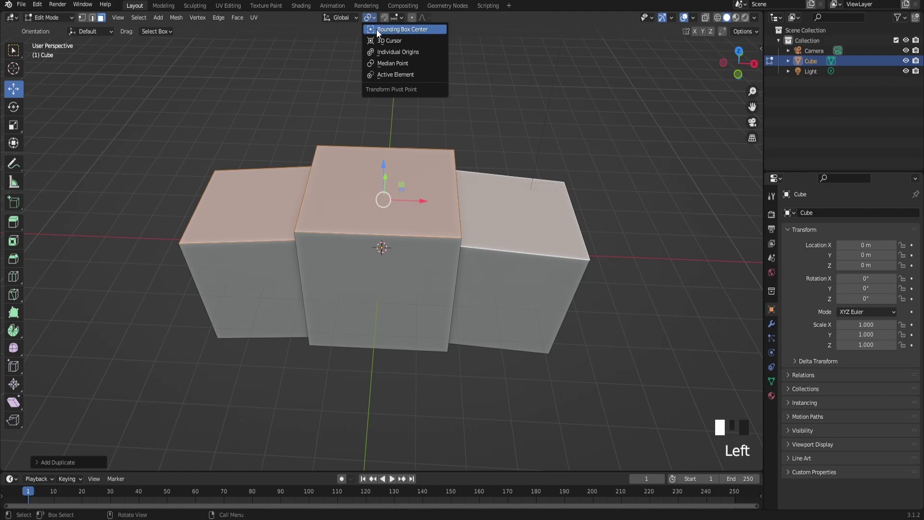
click(388, 52)
key(s)
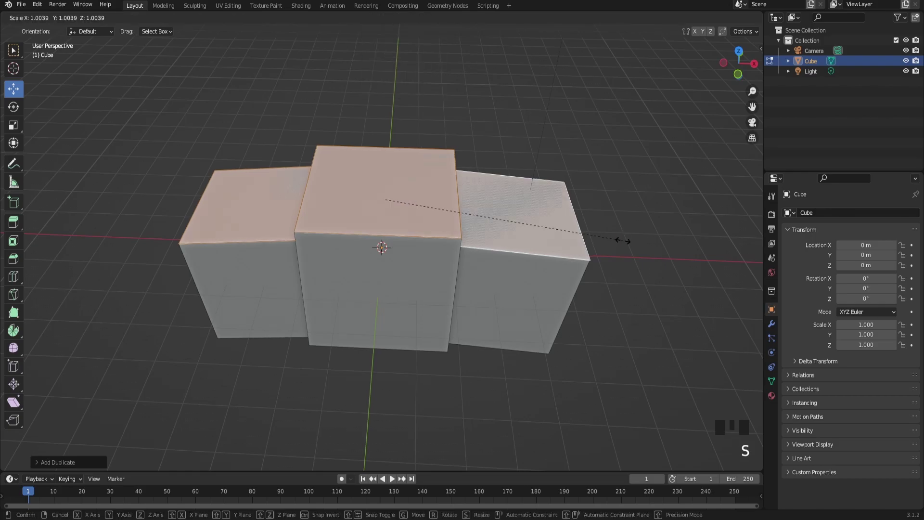
click(639, 243)
Step: Extrude the enlarged top faces into thin roof slabs
middle_drag(630, 231, 601, 153)
key(e)
click(555, 239)
middle_drag(536, 253, 469, 320)
scroll(469, 320, down, 2)
Step: Add a centre loop cut along the central roof slab and raise its top edge to form a gable ridge
middle_drag(380, 142, 339, 86)
key(ctrl+r)
click(367, 118)
click(376, 143)
drag(383, 122, 382, 79)
middle_drag(383, 80, 585, 135)
scroll(320, 114, down, 1)
scroll(460, 144, up, 1)
middle_drag(460, 144, 338, 221)
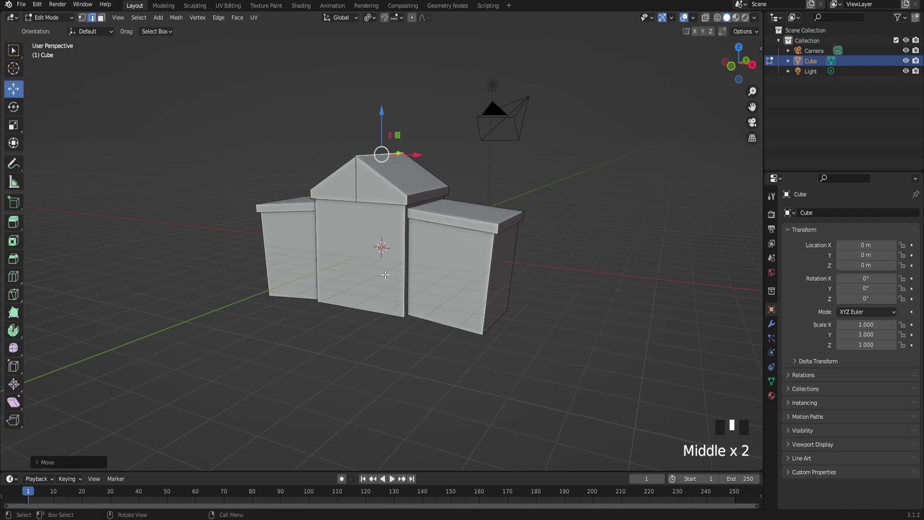
middle_drag(386, 275, 601, 123)
Step: Select the entire small block at the right wing's outer edge and resize it in the front view
key(F2)
scroll(514, 197, down, 2)
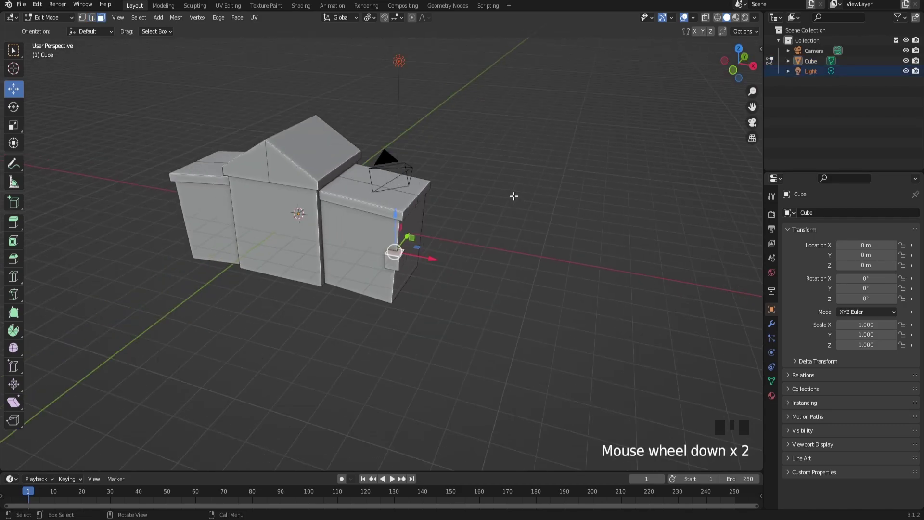
key(ctrl+l)
key(KP_1)
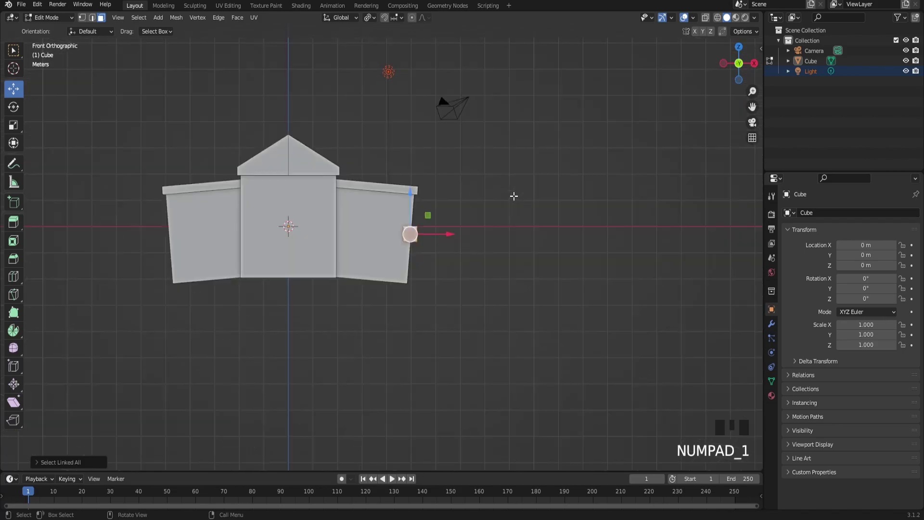
scroll(526, 324, up, 3)
scroll(526, 323, up, 2)
middle_drag(526, 324, 391, 279)
scroll(332, 279, up, 1)
key(KP_1)
key(s)
click(439, 281)
Step: Rotate, rescale and position the small block as a tilted brick on the right wing's outer edge
key(r)
click(512, 320)
key(s)
click(529, 279)
key(g)
click(515, 265)
Step: Duplicate the brick and place the copy just below it along the right wing's edge
scroll(521, 262, up, 1)
key(shift+d)
key(g)
click(505, 295)
key(s)
key(x)
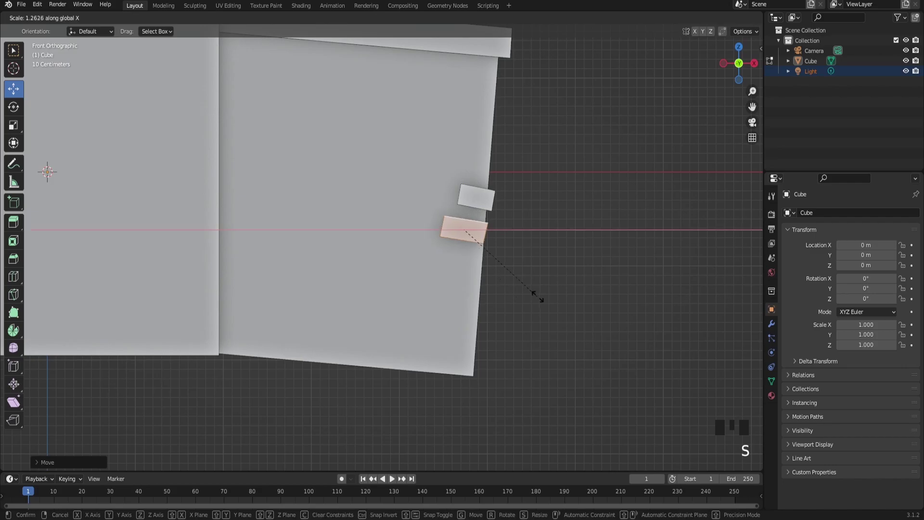
right_click(543, 299)
Step: Rotate the second brick closer to horizontal and adjust its position on the wall edge
key(r)
click(549, 291)
key(g)
click(559, 289)
Step: Duplicate the second brick below itself, then rescale and position the copy as a slightly wider third brick
scroll(418, 299, up, 3)
key(shift+d)
key(g)
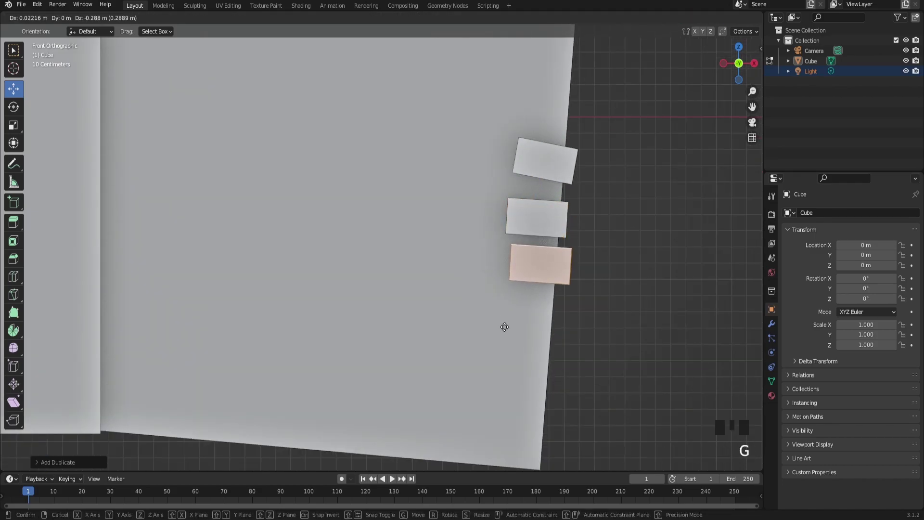
click(513, 321)
key(s)
click(602, 308)
key(g)
click(602, 310)
scroll(584, 320, down, 3)
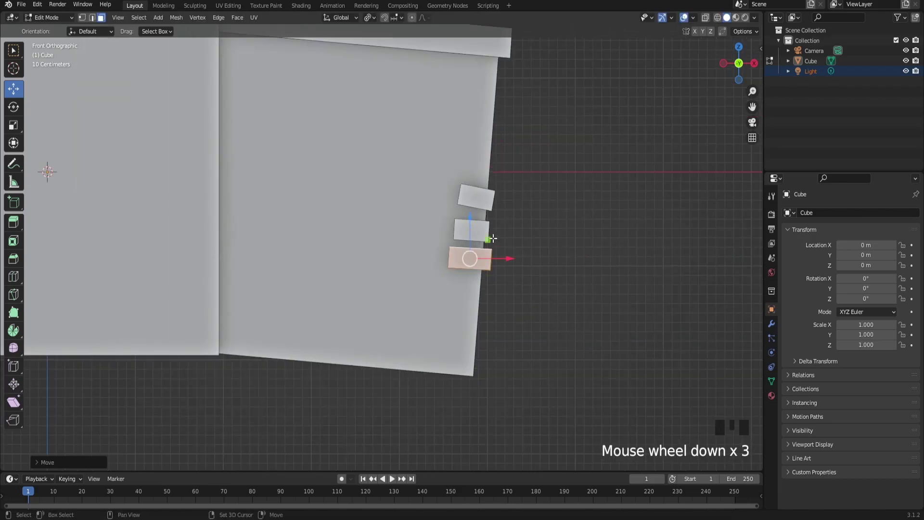
Step: Select all three corner bricks completely with Select Linked
shift+click(493, 238)
shift+click(494, 208)
key(ctrl+l)
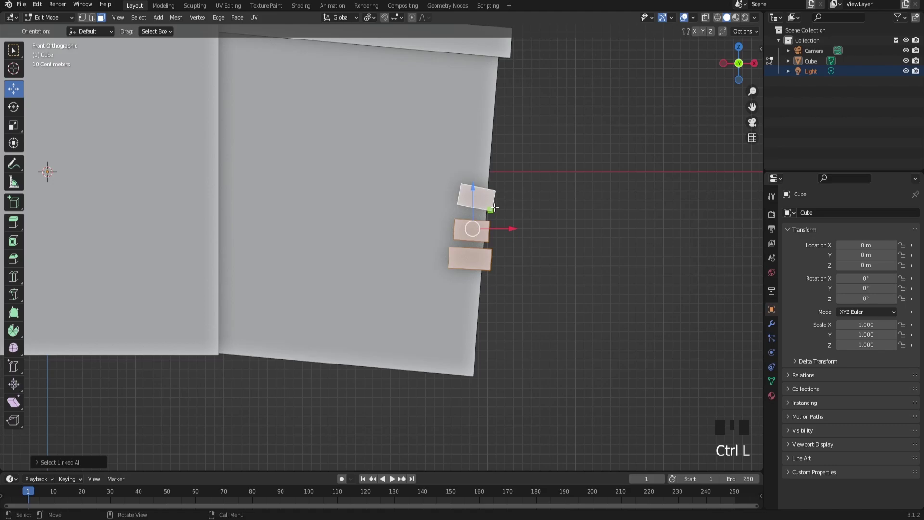
middle_drag(511, 245, 442, 257)
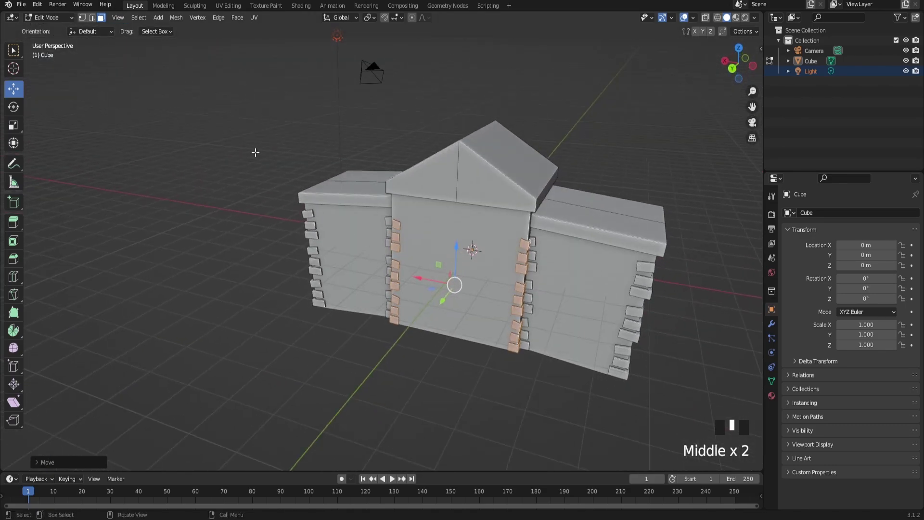
Step: Select the three complete wall blocks with Select Linked and separate the selection into its own object
click(456, 255)
shift+click(363, 231)
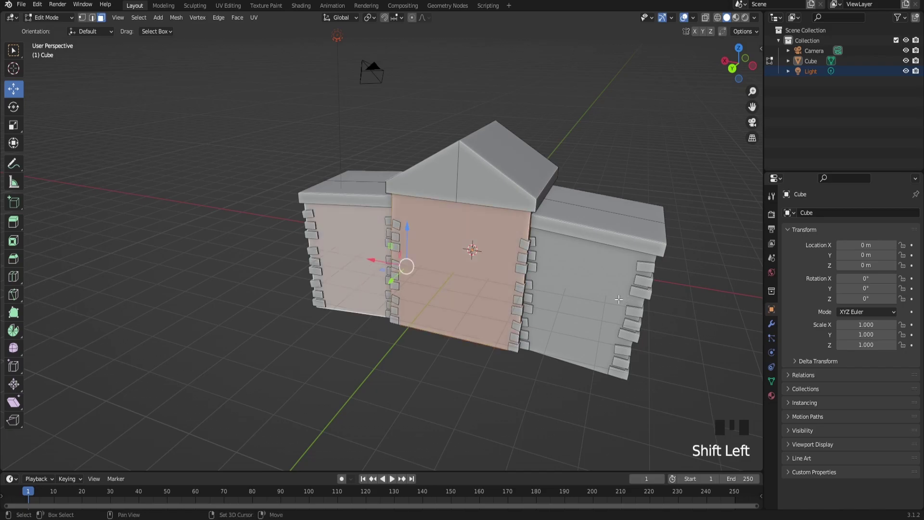
shift+click(516, 288)
middle_drag(516, 288, 510, 204)
key(ctrl+l)
scroll(511, 203, down, 1)
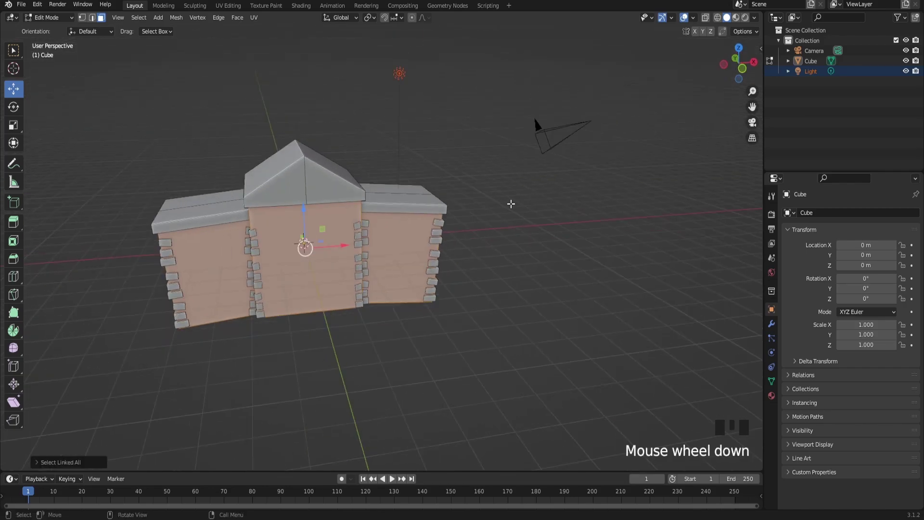
key(p)
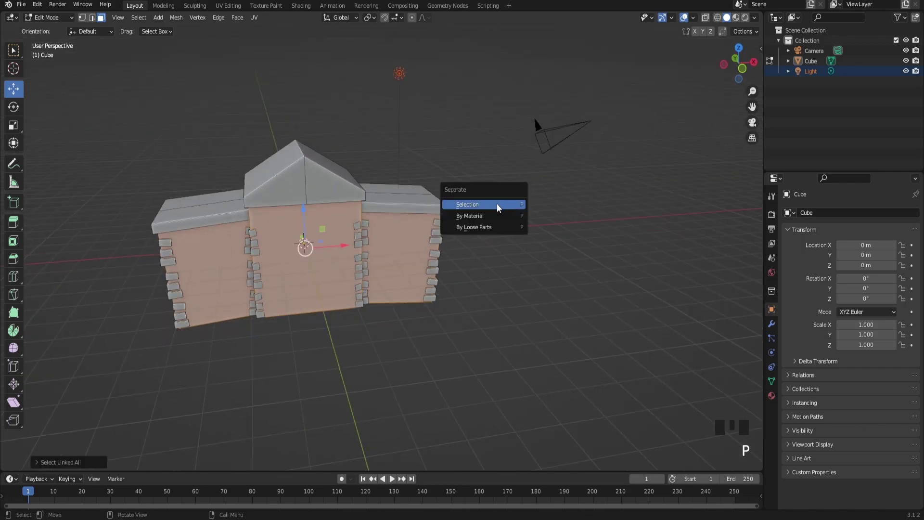
click(498, 207)
Step: Select the three complete roofs with Select Linked and separate the selection into its own object
scroll(351, 218, up, 2)
scroll(286, 226, down, 1)
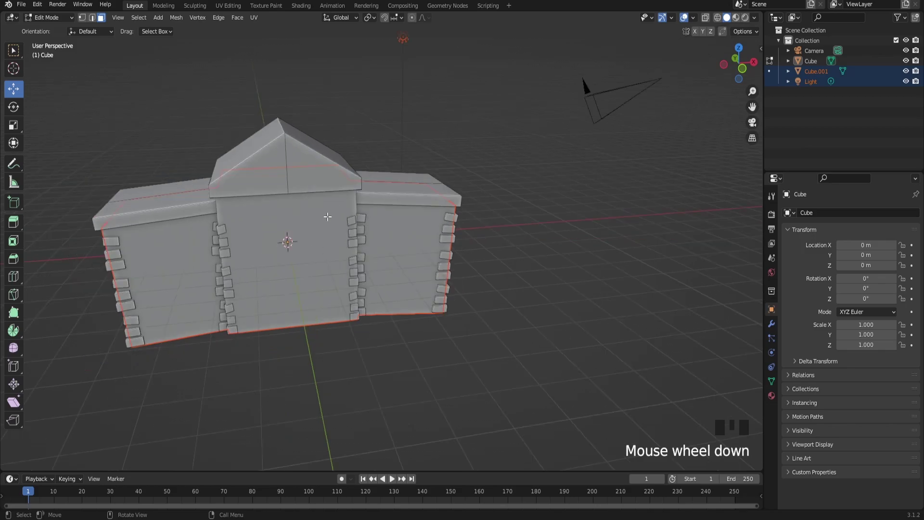
middle_drag(285, 226, 266, 265)
middle_drag(358, 260, 223, 222)
click(250, 265)
shift+click(377, 209)
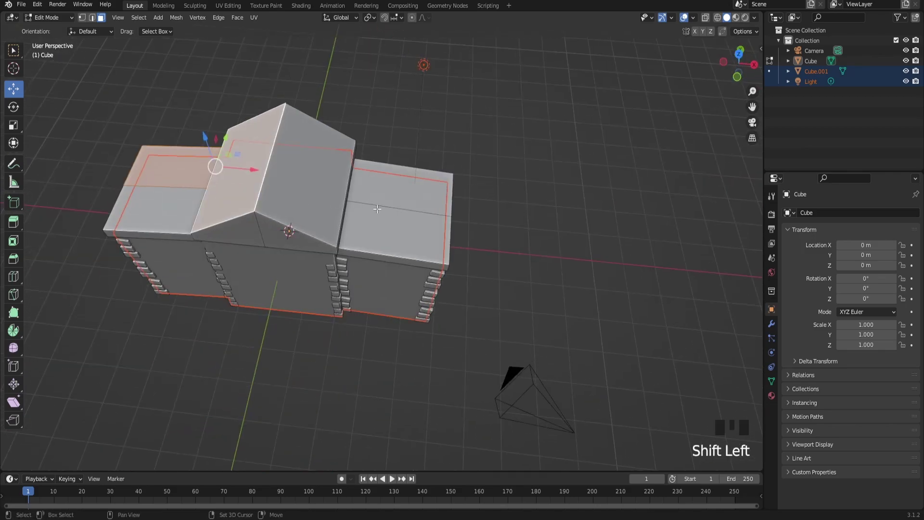
shift+click(377, 208)
key(ctrl+l)
key(p)
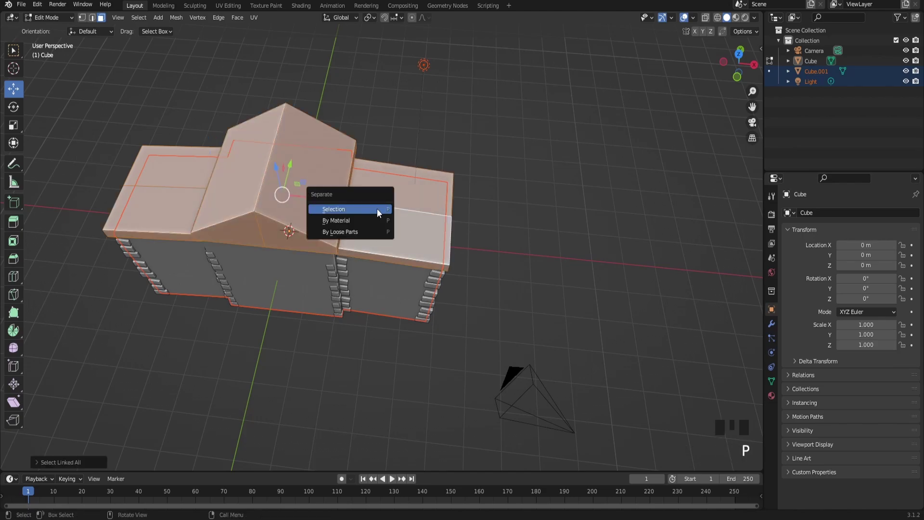
click(378, 209)
Step: Try moving all the remaining corner bricks and return to Object Mode
middle_drag(378, 213, 431, 112)
scroll(431, 112, down, 2)
middle_drag(330, 318, 346, 261)
scroll(337, 243, up, 2)
key(a)
key(g)
right_click(379, 297)
key(g)
key(Tab)
Step: Add a cylinder mesh with 10 vertices
key(KP_1)
middle_drag(399, 118, 278, 195)
scroll(360, 221, down, 1)
scroll(286, 192, down, 2)
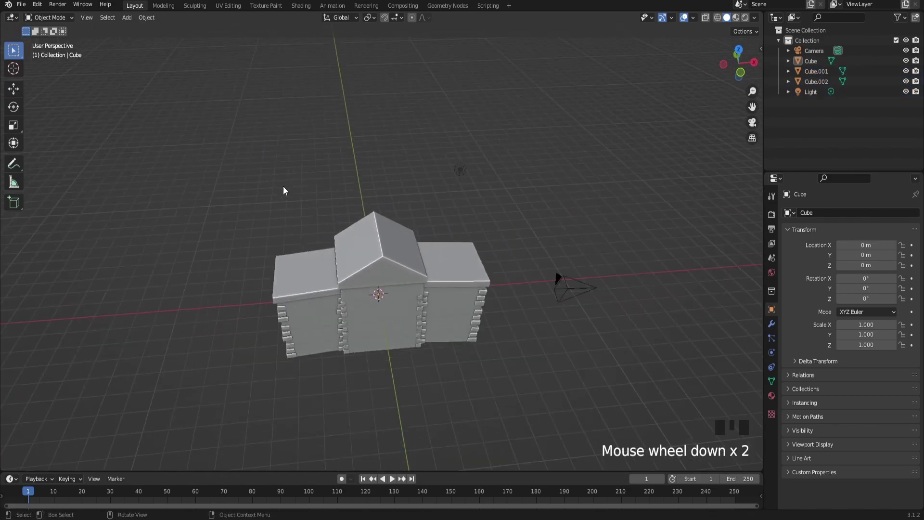
scroll(286, 191, down, 1)
key(shift+a)
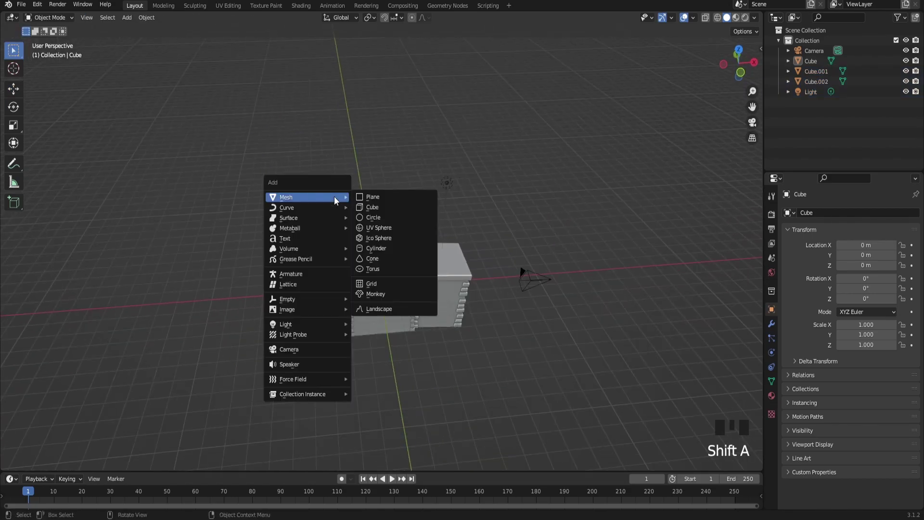
click(374, 249)
click(38, 461)
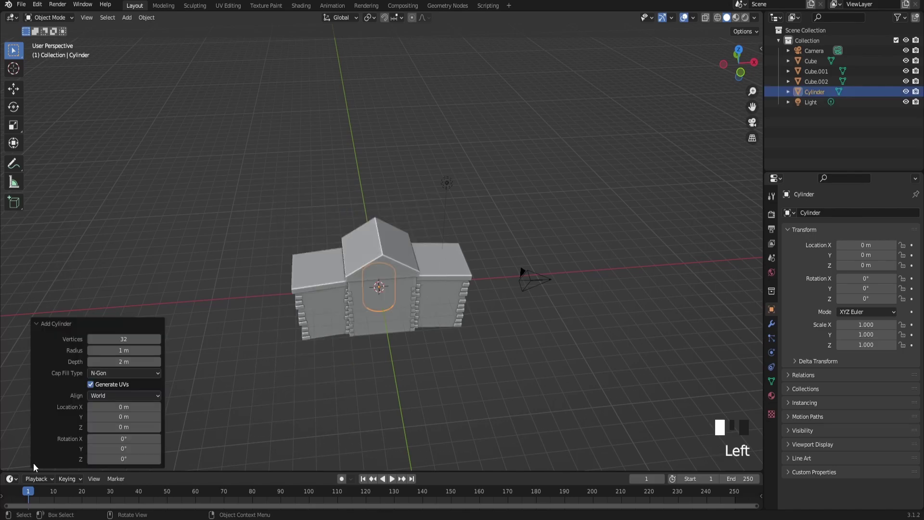
double_click(143, 340)
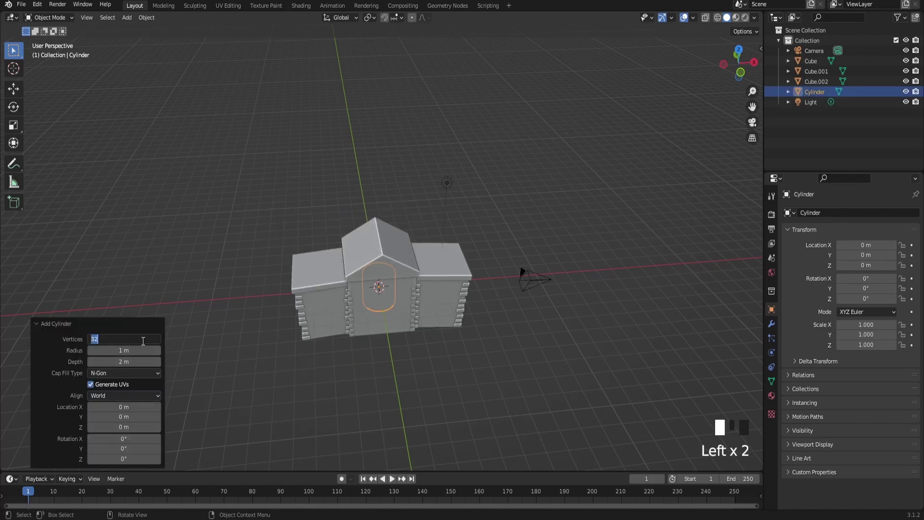
text(10)
key(Return)
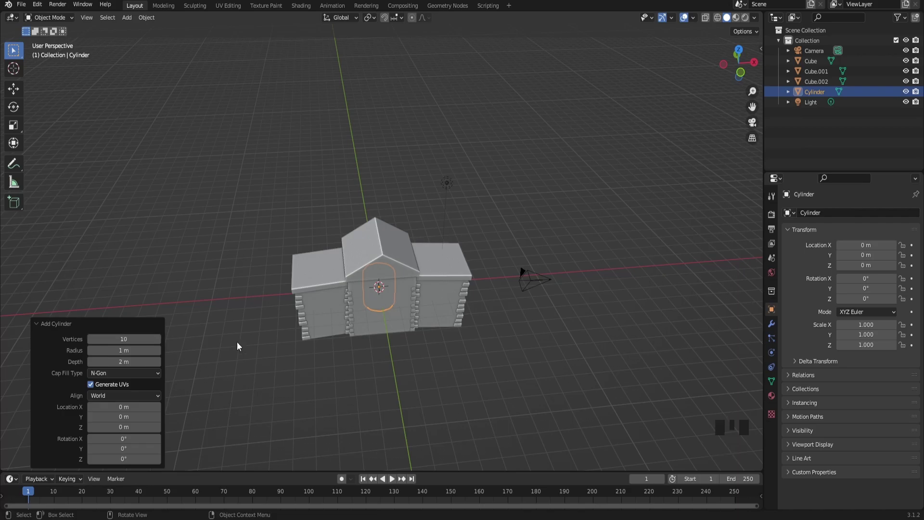
Step: Move the cylinder in front view by about 2.09 m on X and 1.83 m on Z, beside the central roof
key(KP_1)
scroll(492, 282, up, 4)
key(g)
click(484, 252)
scroll(501, 250, up, 5)
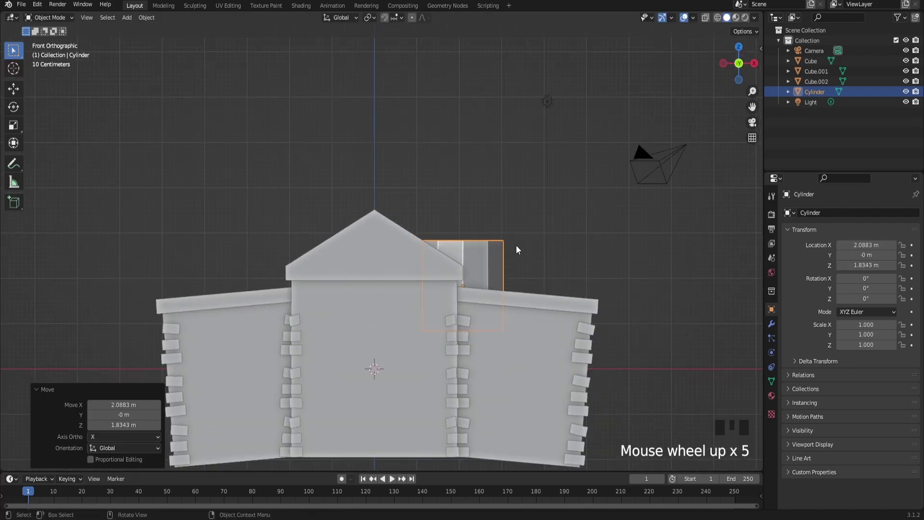
Step: Scale the cylinder down to about 0.118 and place it on the right wing's roof next to the central block
key(s)
click(524, 297)
key(s)
click(538, 303)
key(s)
click(535, 322)
key(s)
click(532, 324)
key(g)
click(569, 345)
key(r)
key(Escape)
Step: Raise the cylinder's upper vertices in Edit Mode to stretch it into a tall post reaching above the central roof's peak
click(50, 18)
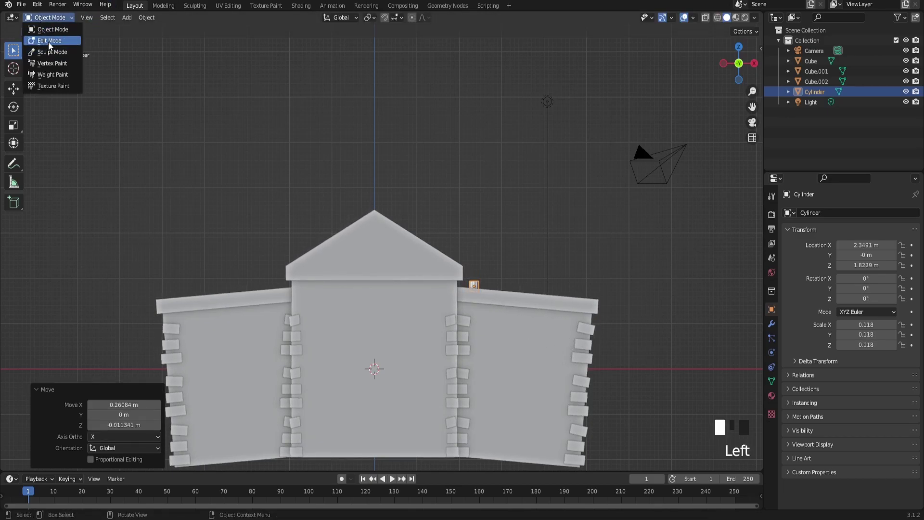
click(48, 38)
click(80, 18)
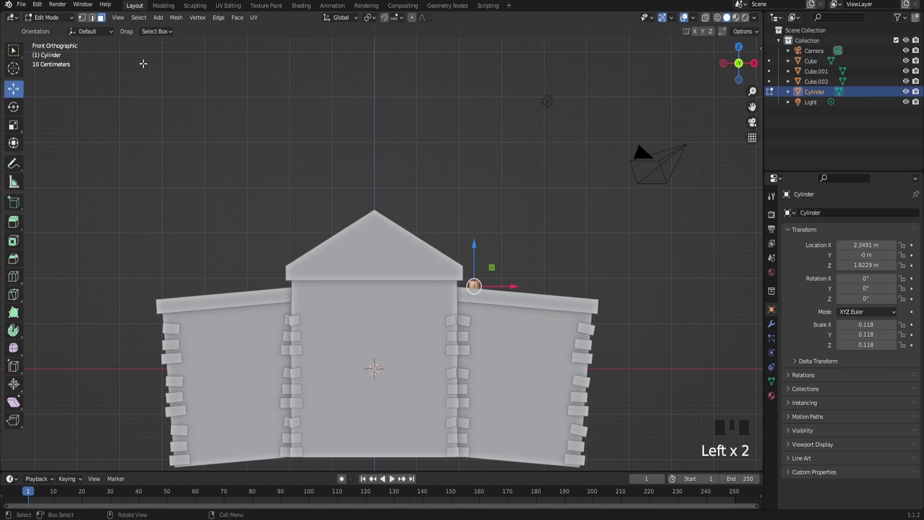
click(81, 17)
key(z)
click(371, 243)
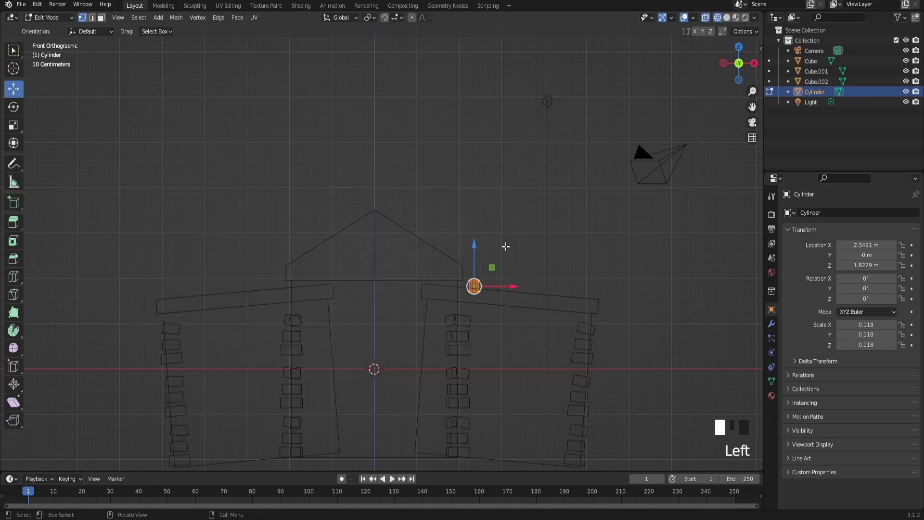
key(b)
drag(430, 239, 522, 287)
drag(474, 262, 475, 157)
key(z)
click(561, 209)
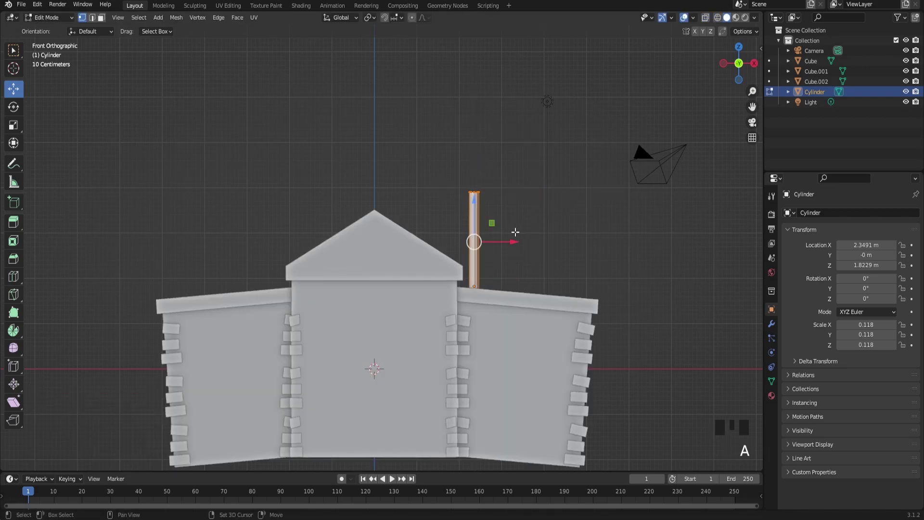
Step: Duplicate the post and move the copy about -4.68 m along X onto the left wing's roof
key(shift+d)
right_click(515, 232)
drag(512, 242, 312, 241)
middle_drag(313, 241, 351, 305)
scroll(351, 305, down, 2)
middle_drag(351, 306, 358, 274)
key(KP_1)
scroll(358, 274, up, 2)
Step: Add a cube to the post mesh and move it up about 5 m above the central roof
key(shift+a)
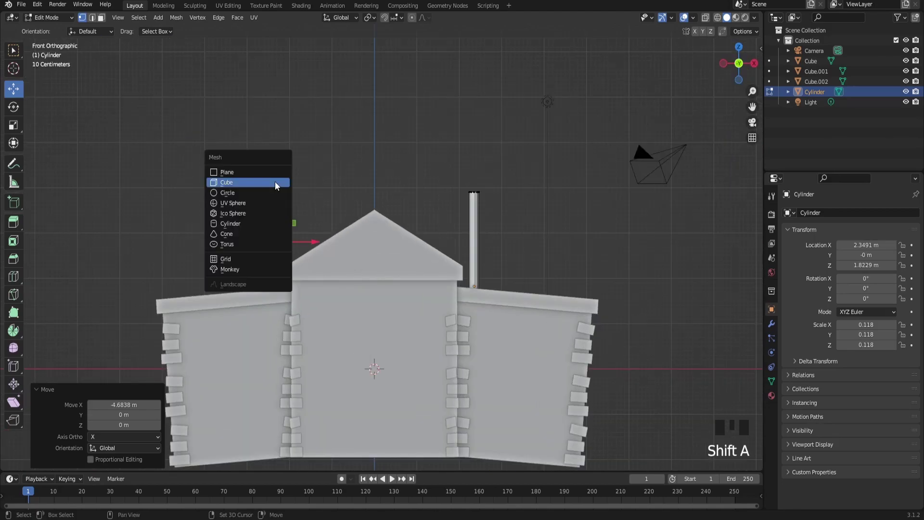
click(274, 182)
scroll(366, 193, down, 3)
key(KP_1)
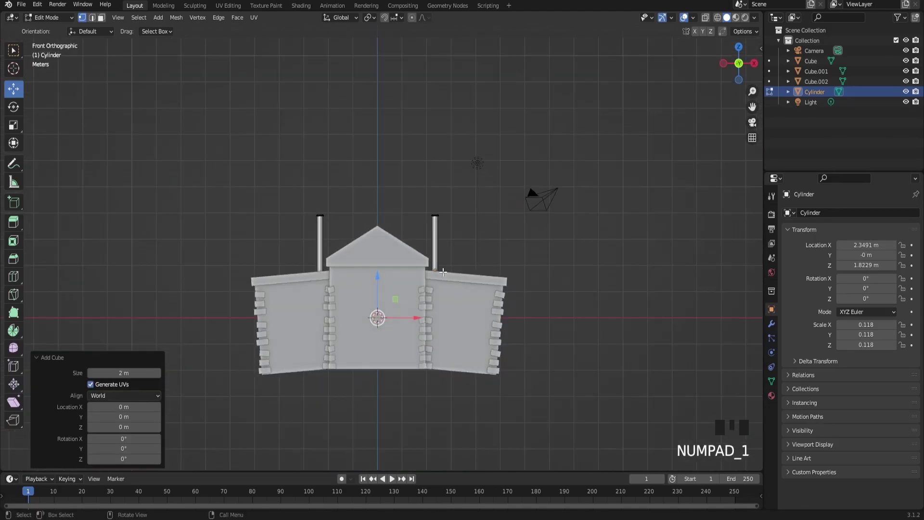
key(g)
click(421, 163)
Step: Widen the cube into a sign board by scaling it about 2.8 along X and about 1.29 along Z
key(Tab)
key(s)
key(x)
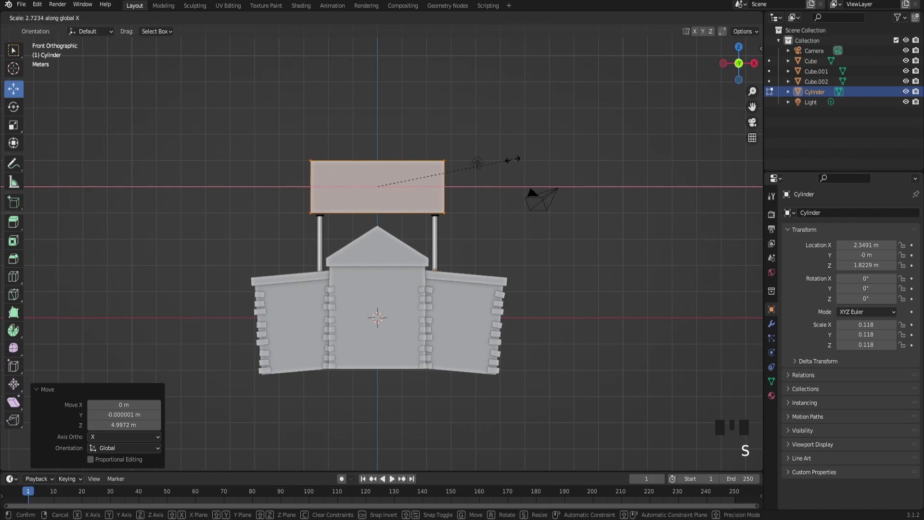
click(465, 212)
key(s)
key(z)
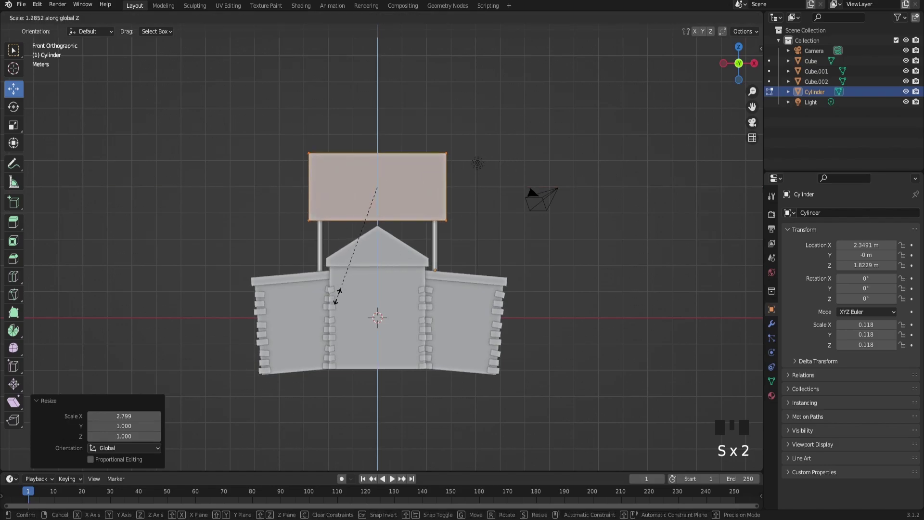
click(337, 301)
Step: Move the sign board's upper right corner vertices outward and upward, about 0.9 m on X and 0.8 m on Z
middle_drag(420, 168, 597, 223)
key(KP_1)
key(z)
scroll(365, 141, up, 2)
click(430, 99)
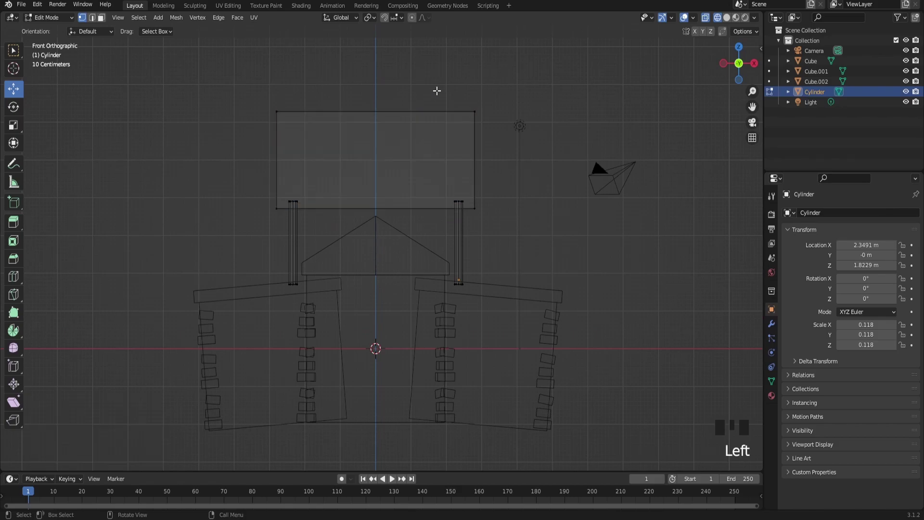
scroll(459, 152, up, 6)
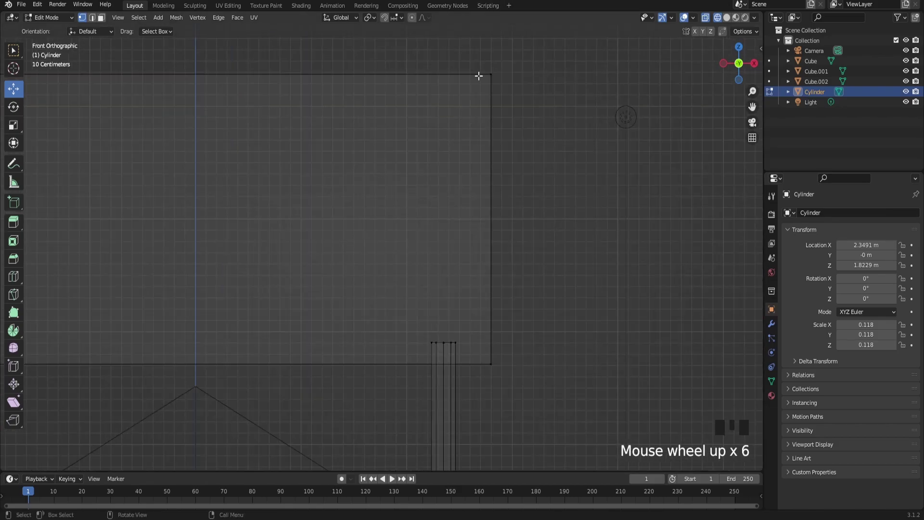
click(476, 77)
scroll(550, 174, down, 4)
key(g)
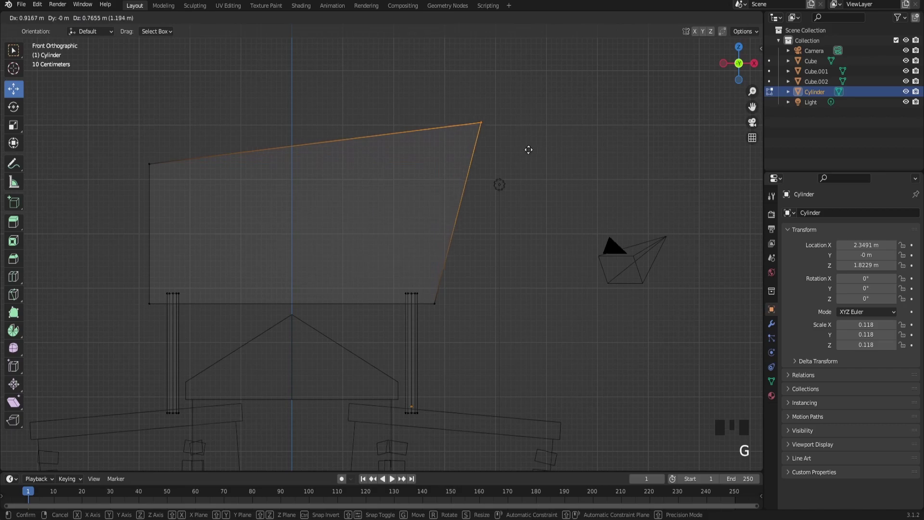
click(532, 150)
Step: Select the complete sign board with Select Linked in solid shading and scale it to 0.502 along Y
scroll(466, 198, down, 3)
key(z)
click(532, 199)
mouse_move(532, 199)
middle_down()
mouse_move(598, 221)
mouse_move(534, 248)
mouse_move(442, 247)
mouse_move(389, 265)
middle_up()
key(ctrl+l)
key(s)
right_click(390, 267)
key(s)
key(y)
click(404, 245)
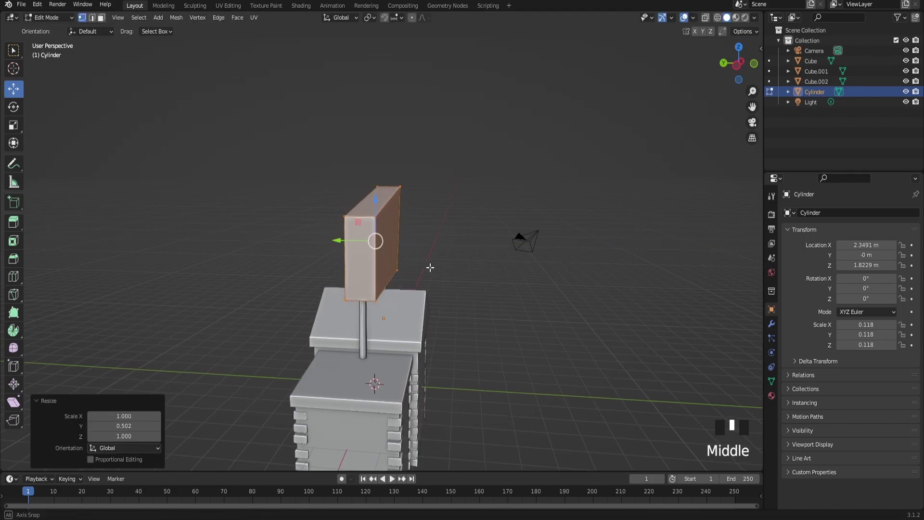
Step: Thin the sign board further by scaling it to 0.556 along Y
middle_drag(398, 247, 522, 254)
scroll(309, 265, up, 1)
key(s)
key(y)
click(424, 256)
key(KP_1)
scroll(514, 257, down, 3)
scroll(348, 278, up, 3)
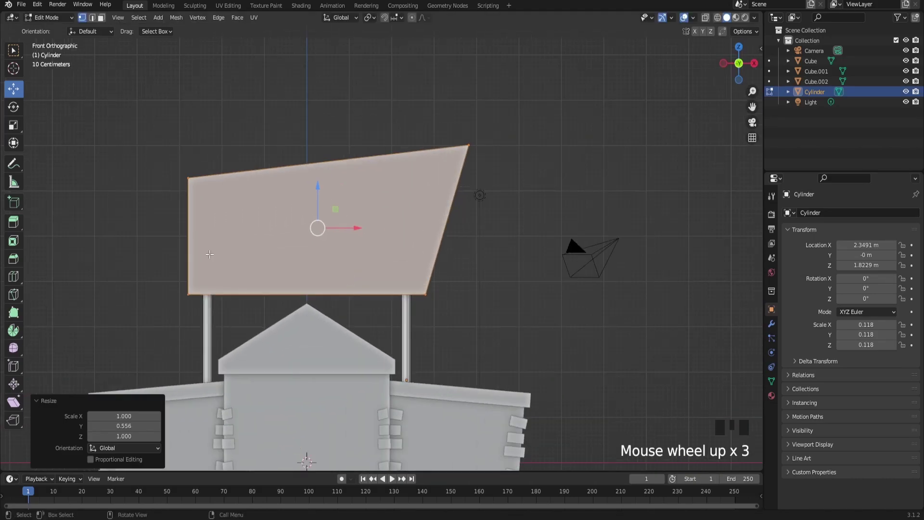
scroll(211, 259, up, 1)
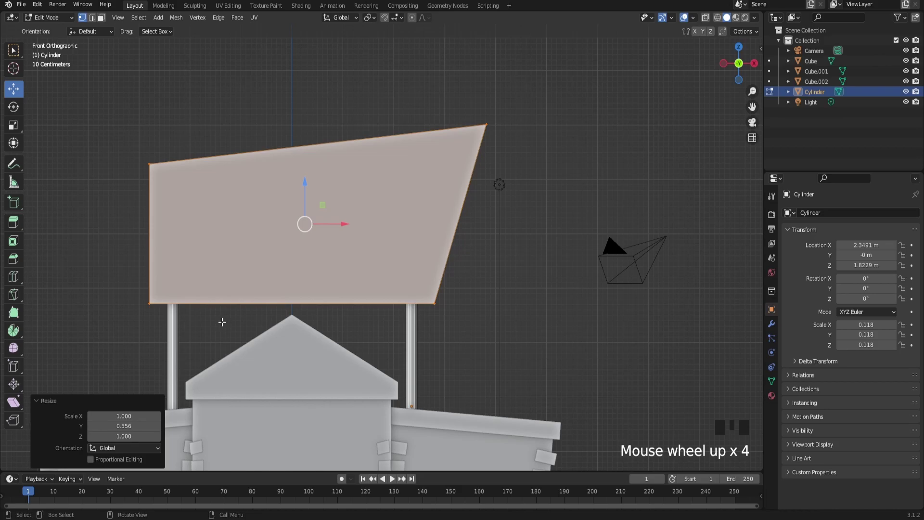
scroll(222, 322, down, 4)
middle_drag(222, 323, 378, 336)
scroll(379, 335, up, 1)
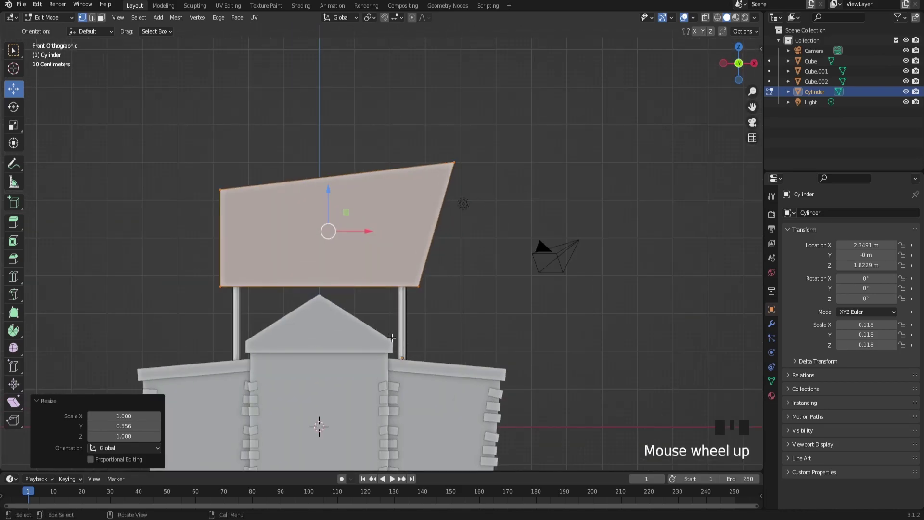
key(r)
right_click(397, 329)
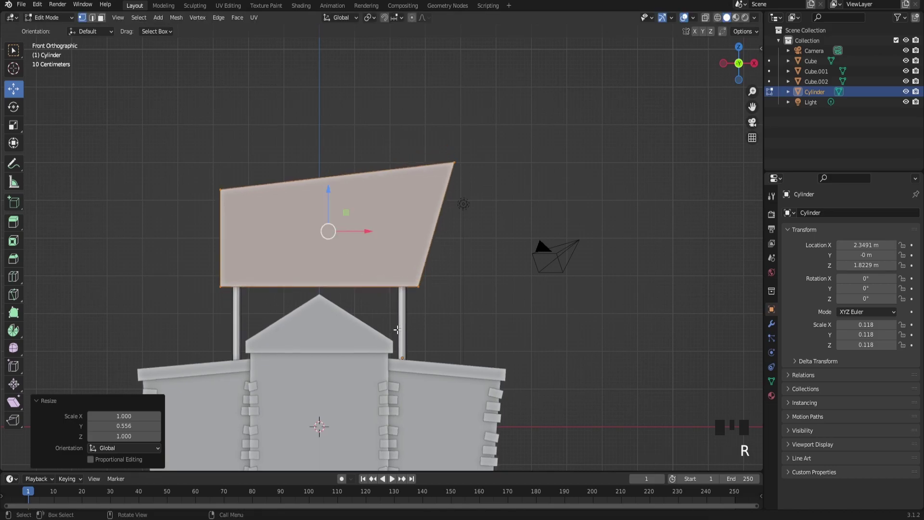
Step: Separate the sign board from its posts into its own object and return to Object Mode
middle_drag(388, 320, 484, 358)
scroll(483, 358, down, 1)
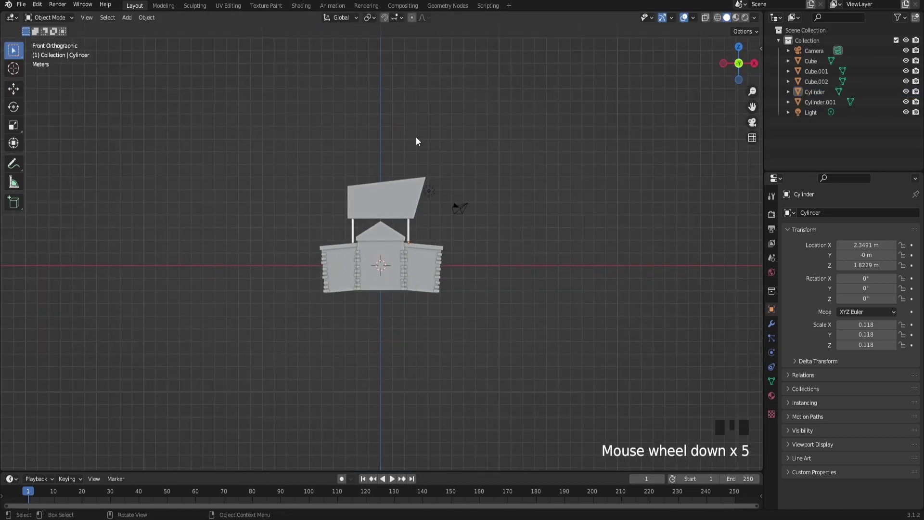
middle_drag(416, 137, 440, 158)
scroll(440, 158, up, 3)
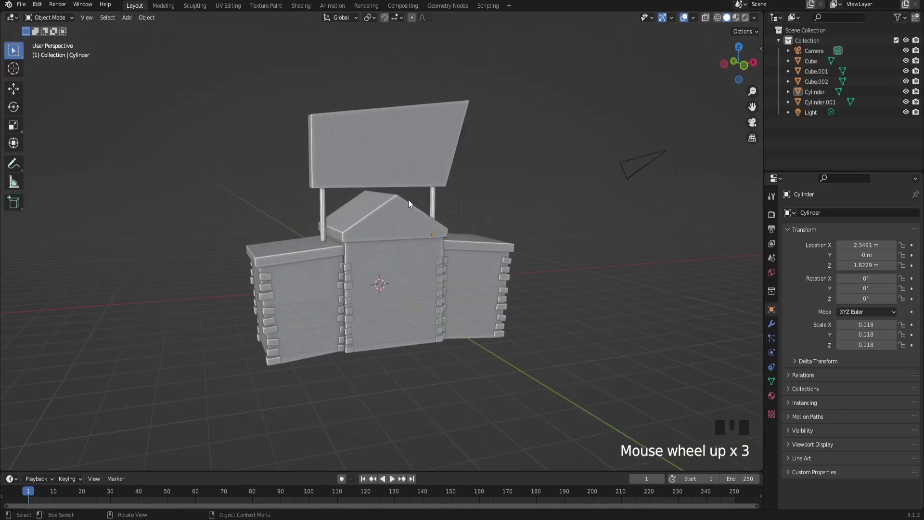
Step: Add a new cube object and move it above the building to about 9.7 m on Z
middle_drag(403, 199, 308, 229)
scroll(353, 243, down, 2)
key(shift+a)
click(348, 239)
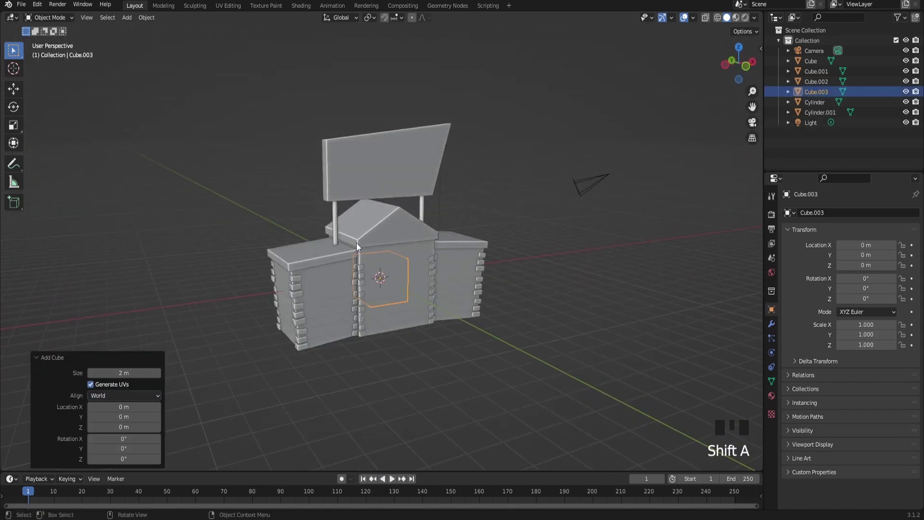
scroll(355, 243, down, 2)
key(g)
click(342, 173)
Step: Flatten the new cube in Edit Mode by moving its front face about 1.47 m along Y
middle_drag(343, 173, 299, 191)
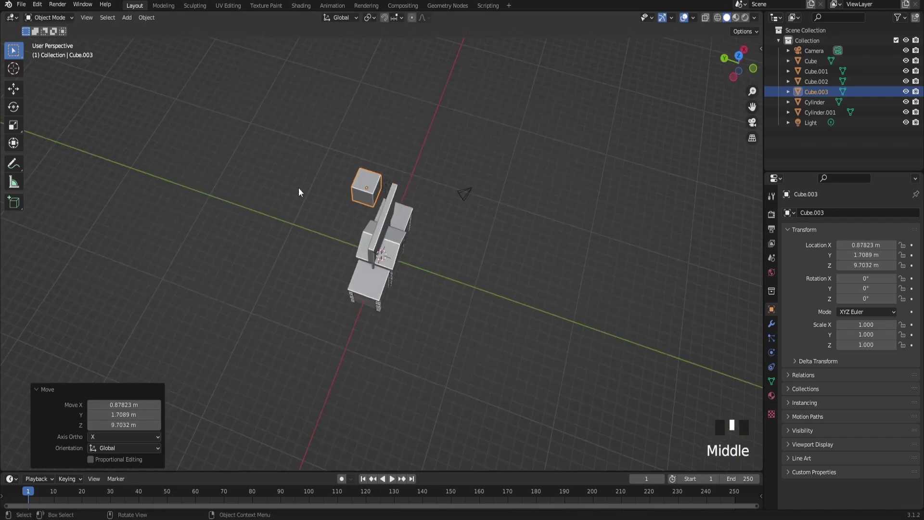
click(50, 17)
click(52, 51)
click(49, 17)
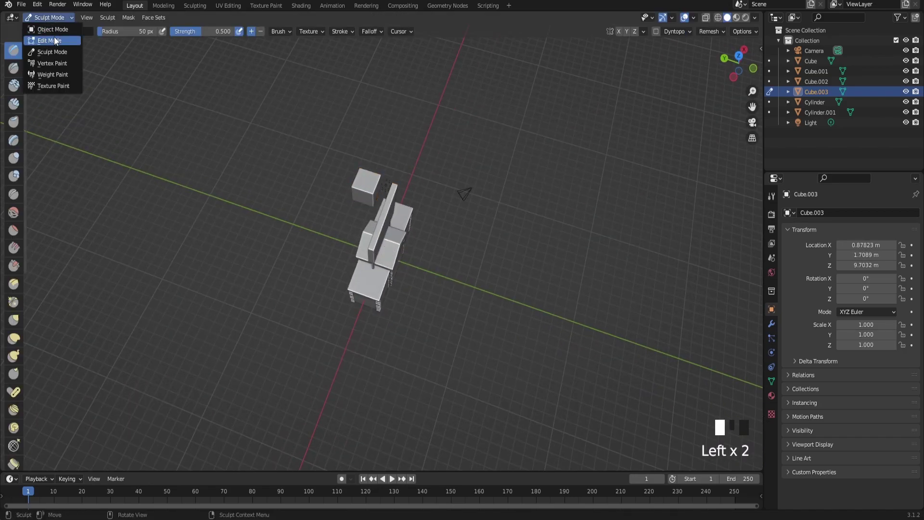
click(54, 41)
middle_drag(300, 161, 272, 140)
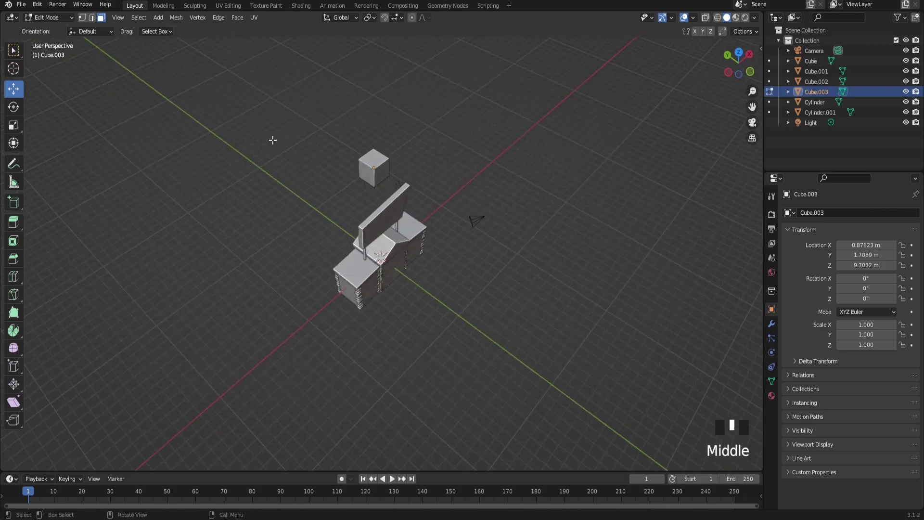
scroll(313, 135, up, 2)
click(378, 136)
drag(377, 136, 354, 120)
Step: Extrude the front face in place, scale it to 0.857 and extrude it inward to form a recessed frame
key(shift+f)
key(w)
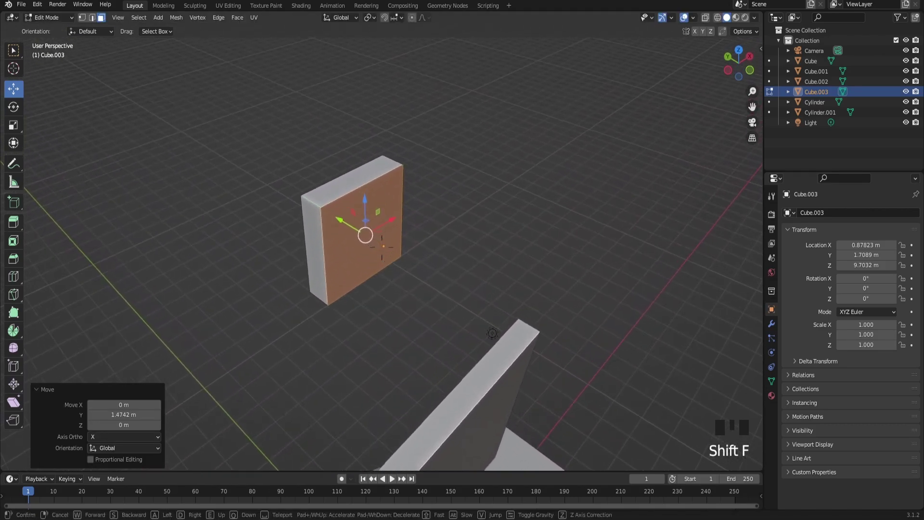
click(382, 247)
key(e)
right_click(564, 279)
key(s)
click(527, 271)
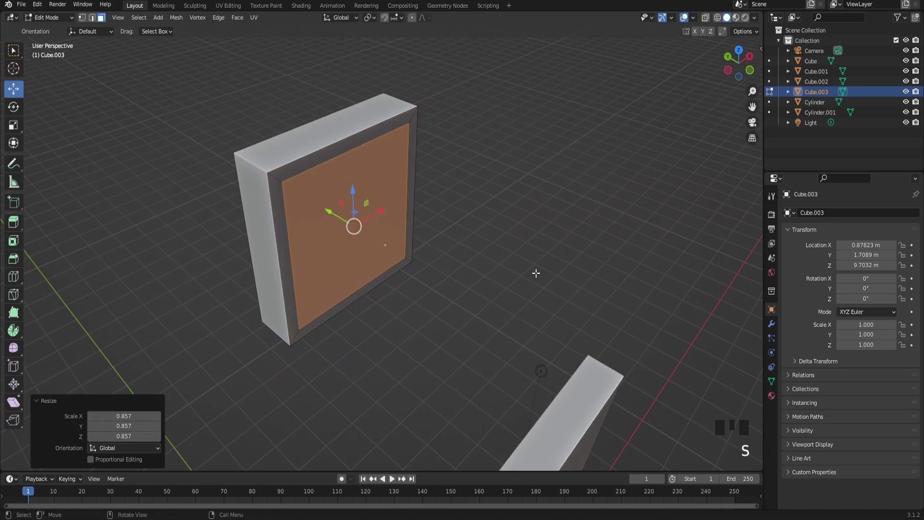
key(e)
click(522, 268)
Step: Select the bottom inner face of the recessed window frame and duplicate it in place
click(381, 264)
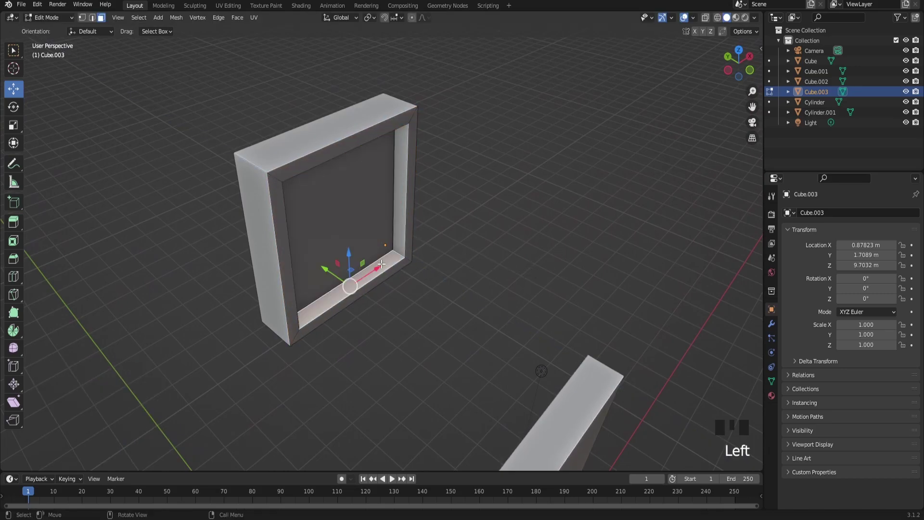
key(shift+f)
key(d)
key(w)
click(383, 246)
key(shift+d)
right_click(609, 248)
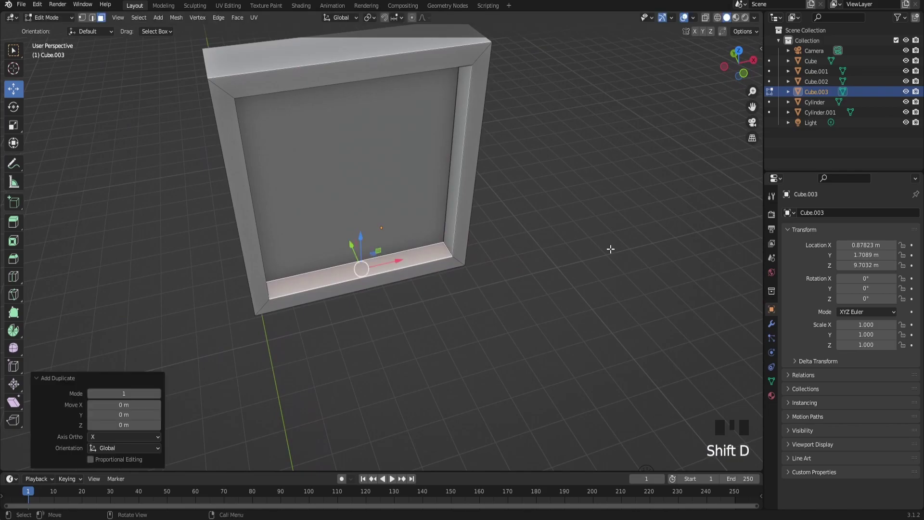
Step: Scale the duplicated face along X into a narrow strip and extrude it about 1.76 m up to form the vertical bar
key(s)
key(x)
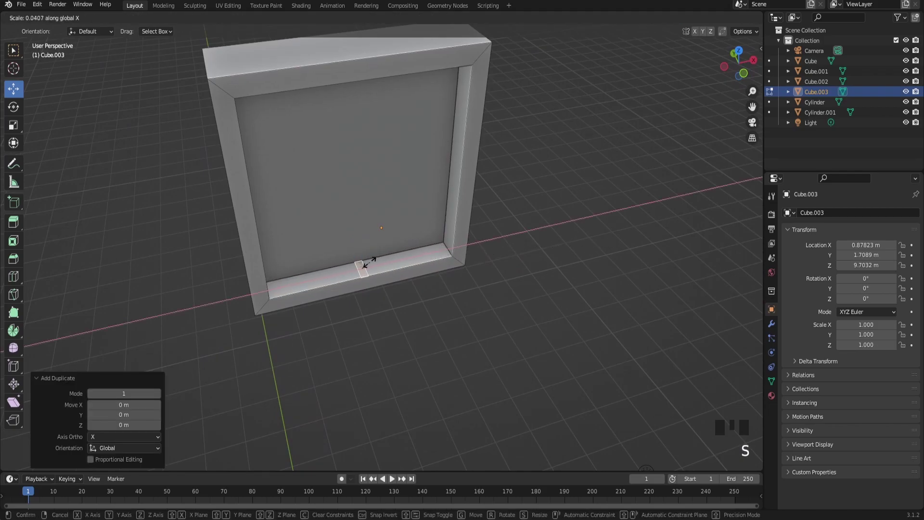
click(377, 261)
key(e)
click(358, 175)
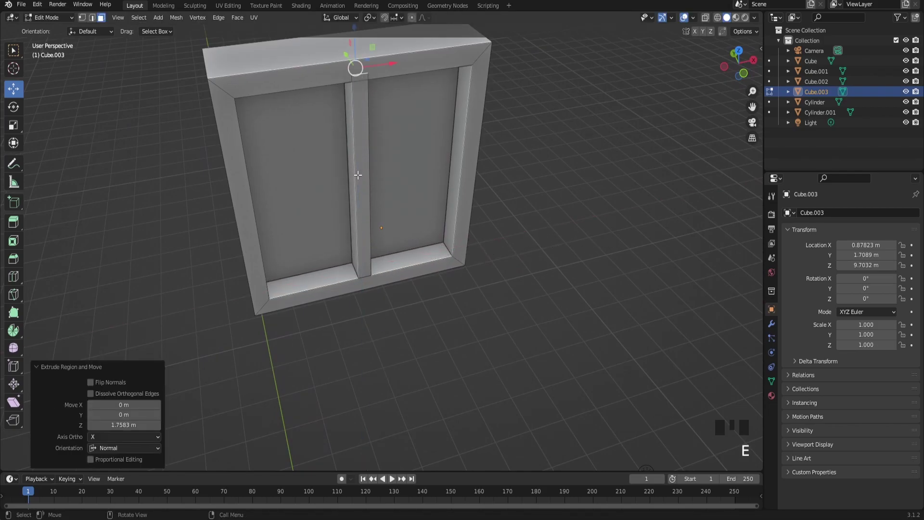
Step: Select the whole vertical bar, duplicate it and rotate the copy 90° about Y to form the horizontal bar
click(356, 175)
key(shift+f)
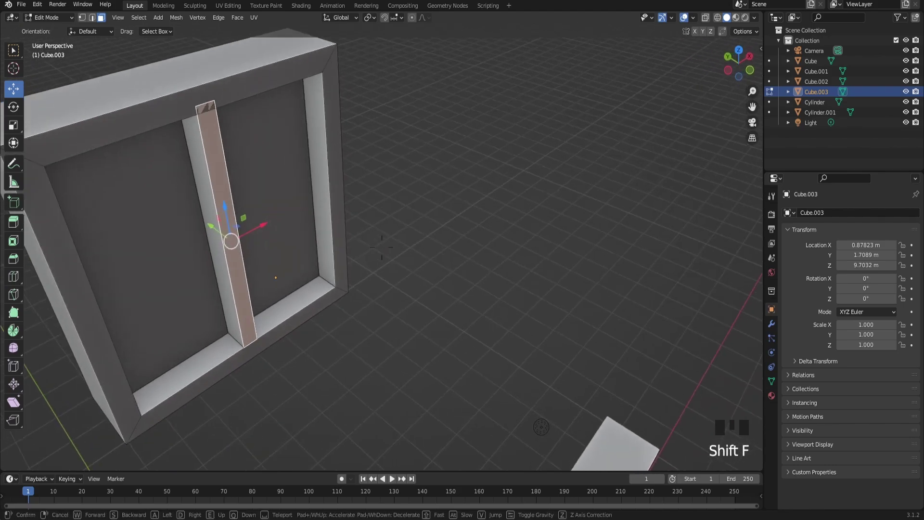
click(219, 237)
key(ctrl+l)
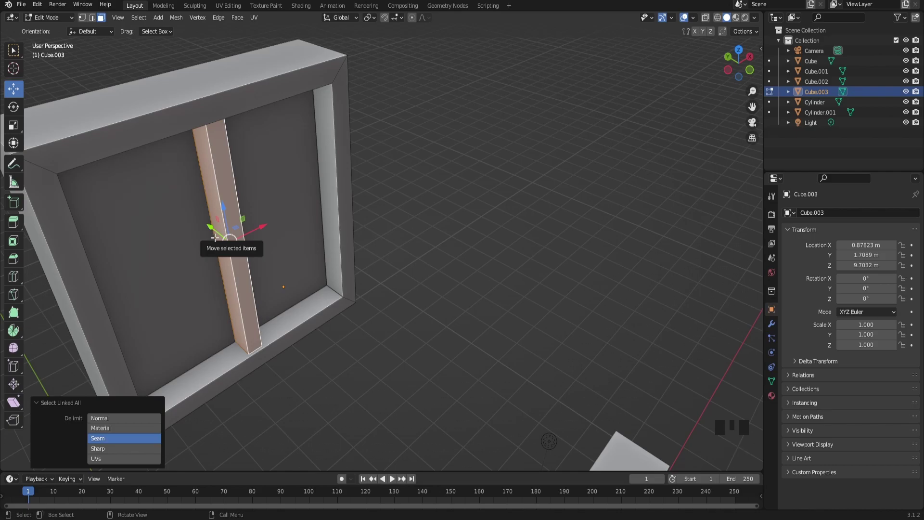
key(shift+d)
text(ry90)
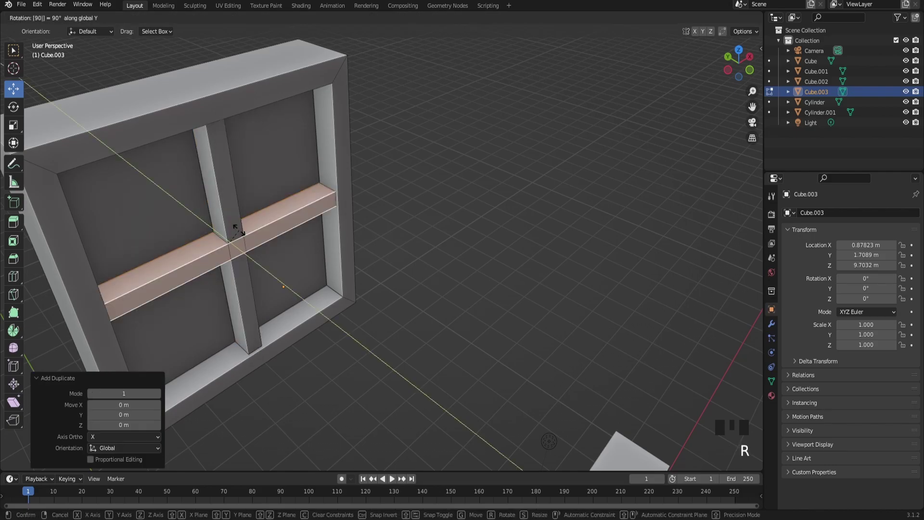
key(Return)
Step: Duplicate the recessed back face of the window in place and extrude the copy outward about 0.129 m as the glass pane
scroll(329, 272, up, 3)
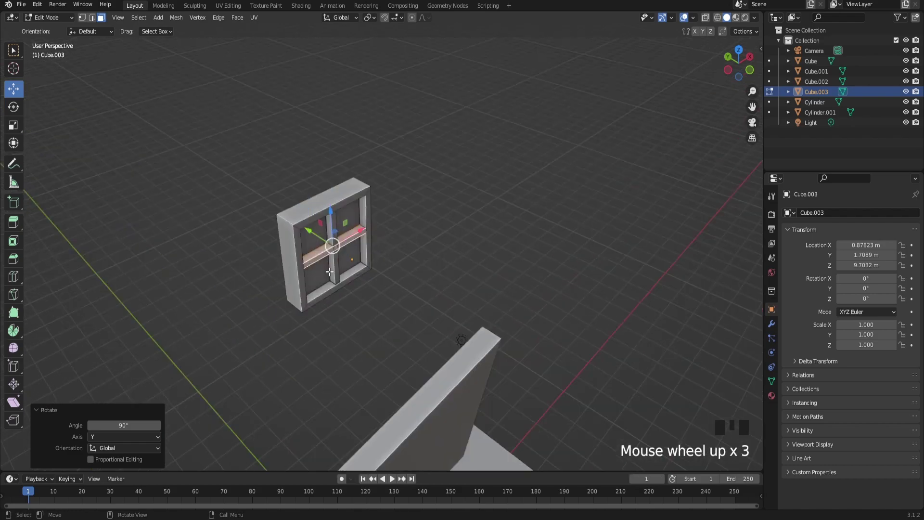
scroll(329, 273, up, 1)
key(shift+f)
click(351, 337)
click(351, 337)
key(shift+d)
right_click(351, 338)
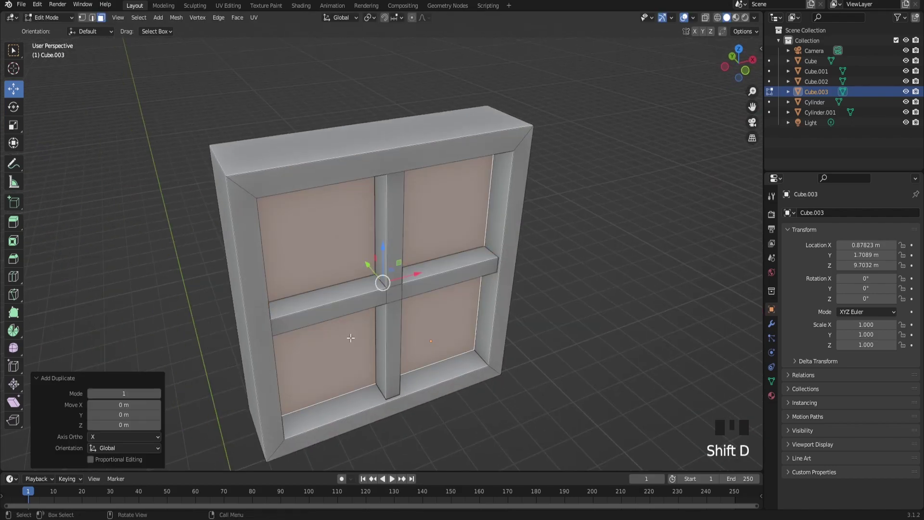
key(e)
click(393, 338)
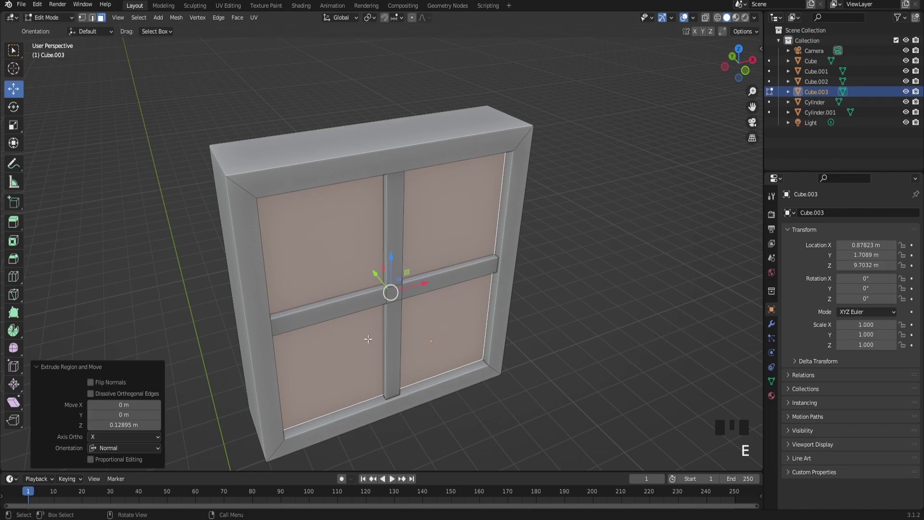
Step: Select all geometry linked to the glass pane, separate it into its own object and return to Object Mode
scroll(388, 335, down, 3)
scroll(388, 337, up, 3)
key(ctrl+l)
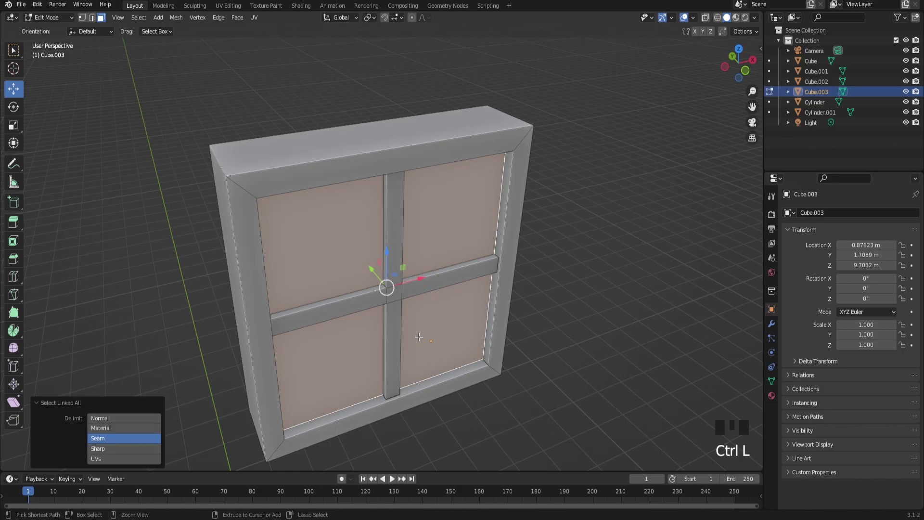
key(p)
click(418, 336)
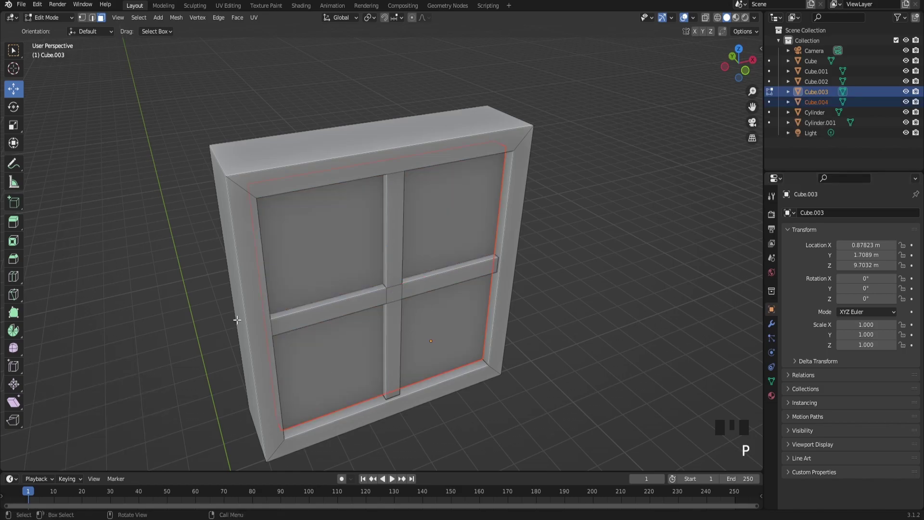
scroll(259, 359, down, 5)
scroll(320, 334, up, 5)
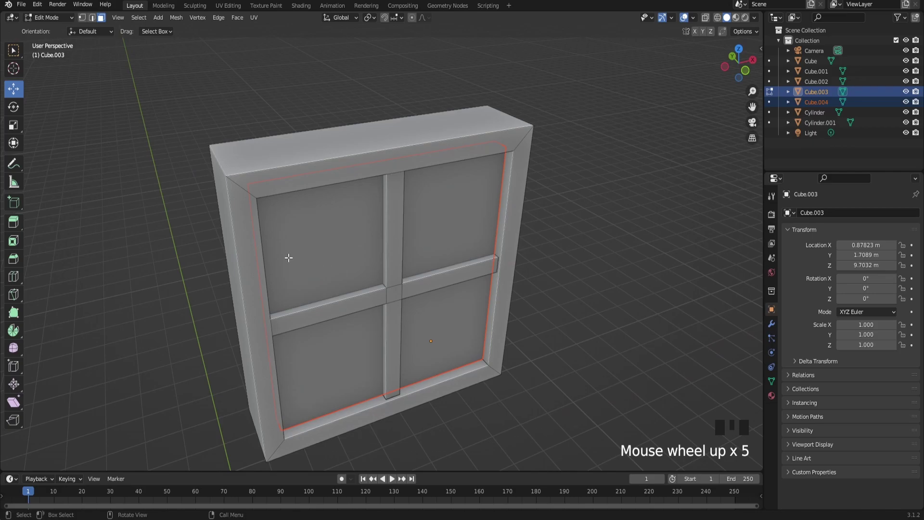
click(42, 18)
click(50, 30)
Step: Examine the window and the whole building from the front and side to check how the windows and door sit
scroll(250, 178, down, 3)
middle_drag(250, 178, 261, 262)
middle_drag(470, 282, 495, 324)
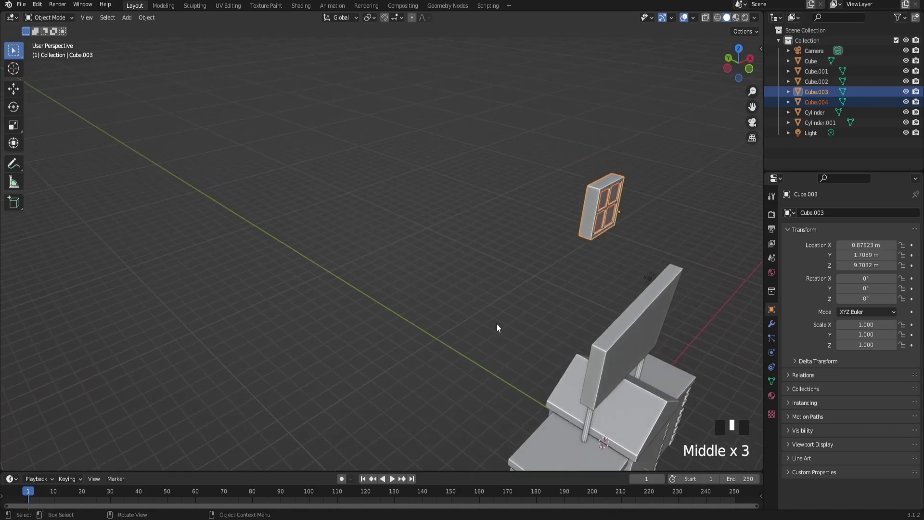
scroll(495, 324, down, 2)
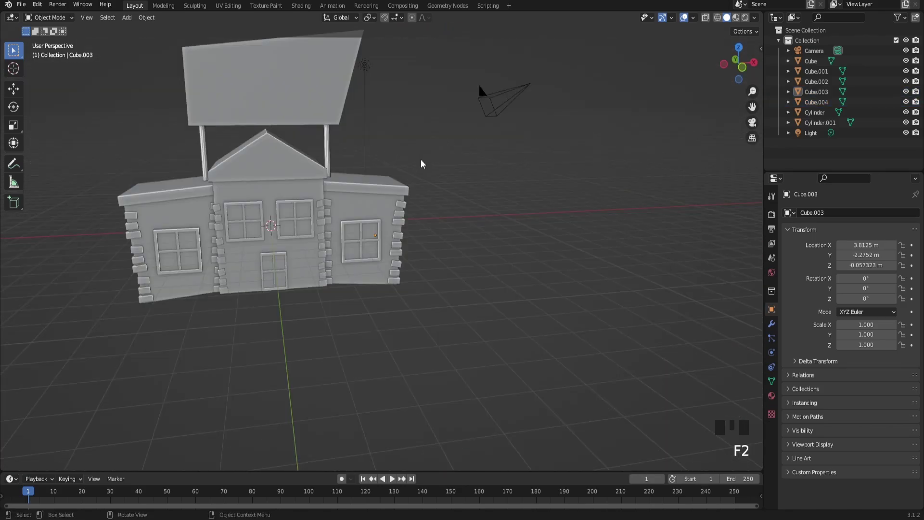
middle_drag(420, 160, 462, 160)
scroll(462, 160, up, 2)
scroll(462, 164, up, 1)
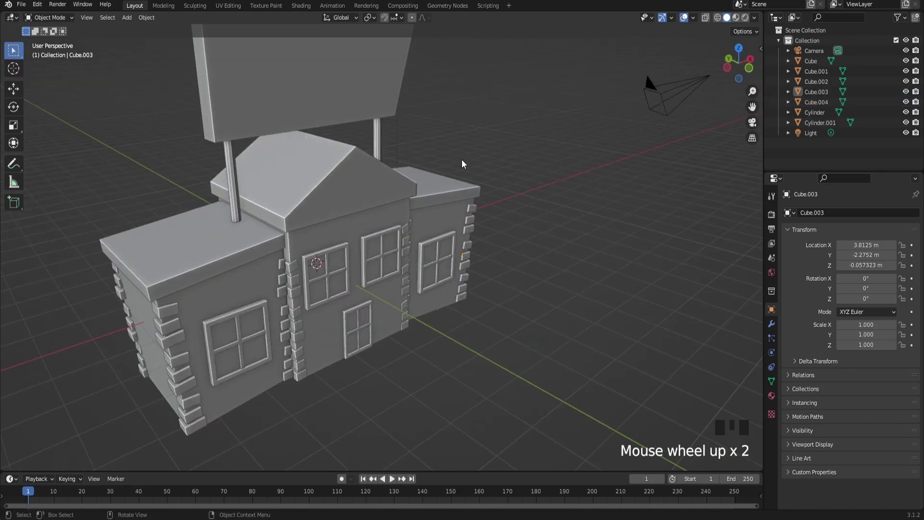